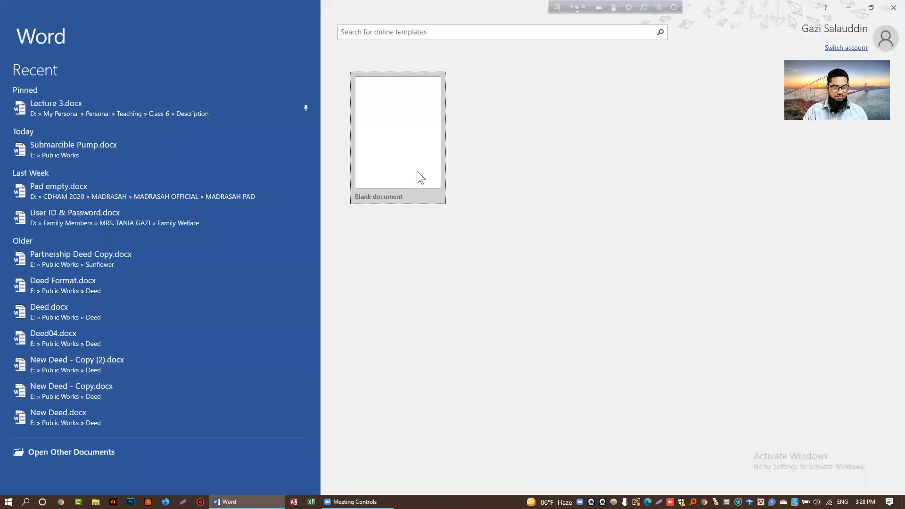
Create a new document from the Blank document tile on Word's start screen.
{"action": "left_click", "coordinate": [416, 172]}
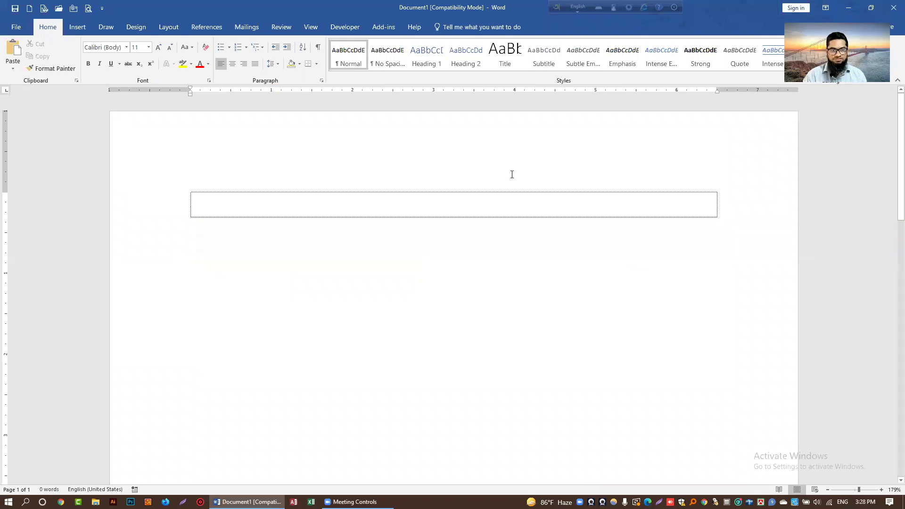
{"action": "mouse_move", "coordinate": [680, 423]}
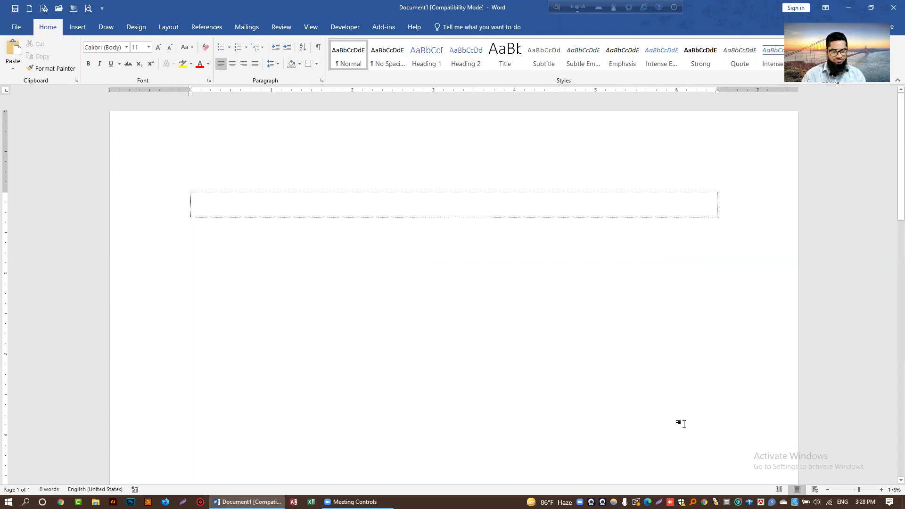
Look through the Insert, Design, File and Home ribbons, ending on the Layout ribbon.
{"action": "scroll", "coordinate": [680, 422], "scroll_direction": "down", "scroll_amount": 2}
{"action": "scroll", "coordinate": [678, 414], "scroll_direction": "up", "scroll_amount": 2}
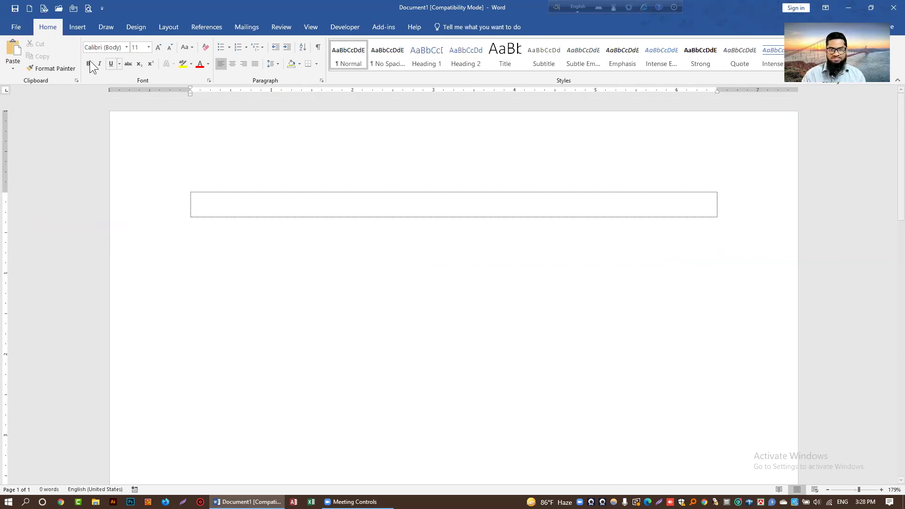
{"action": "left_click", "coordinate": [76, 26]}
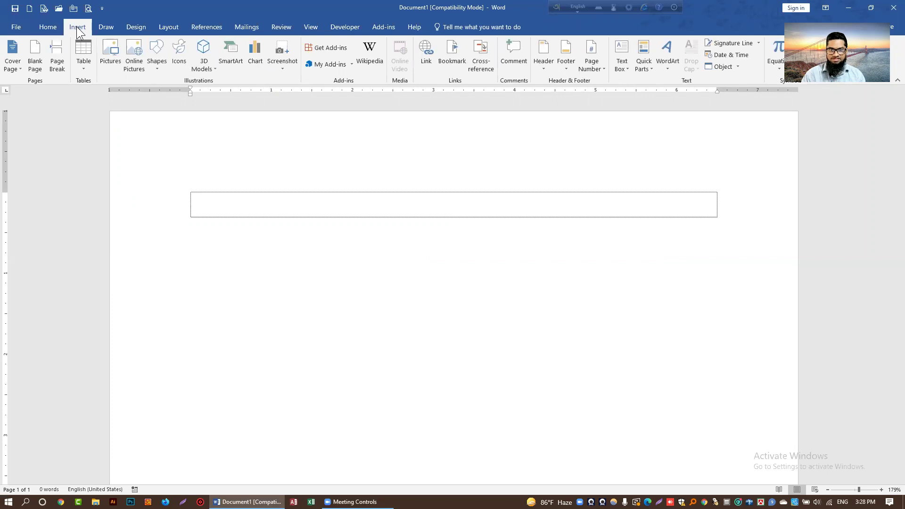
{"action": "left_click", "coordinate": [46, 27]}
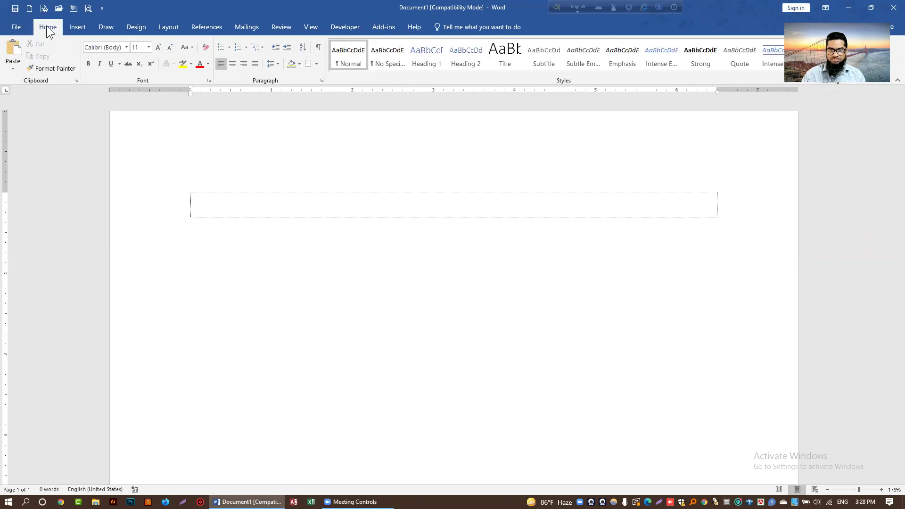
{"action": "left_click", "coordinate": [74, 26]}
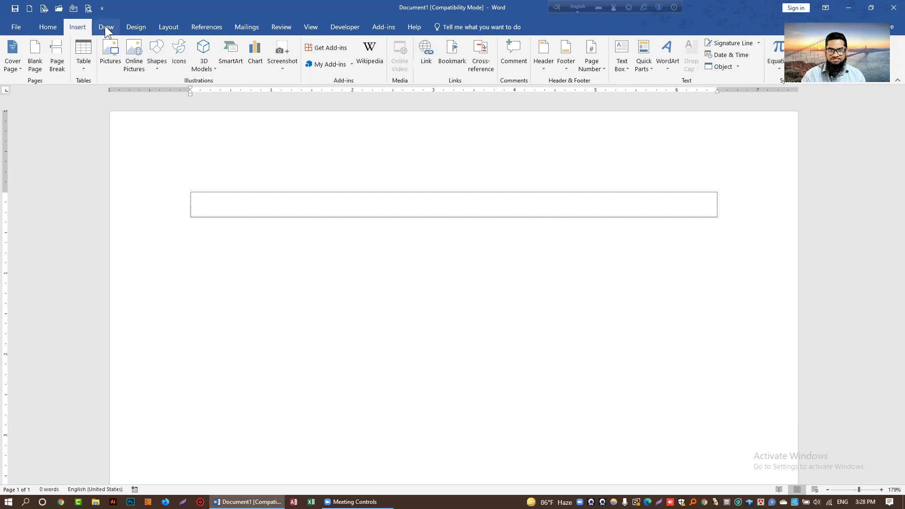
{"action": "left_click", "coordinate": [130, 24]}
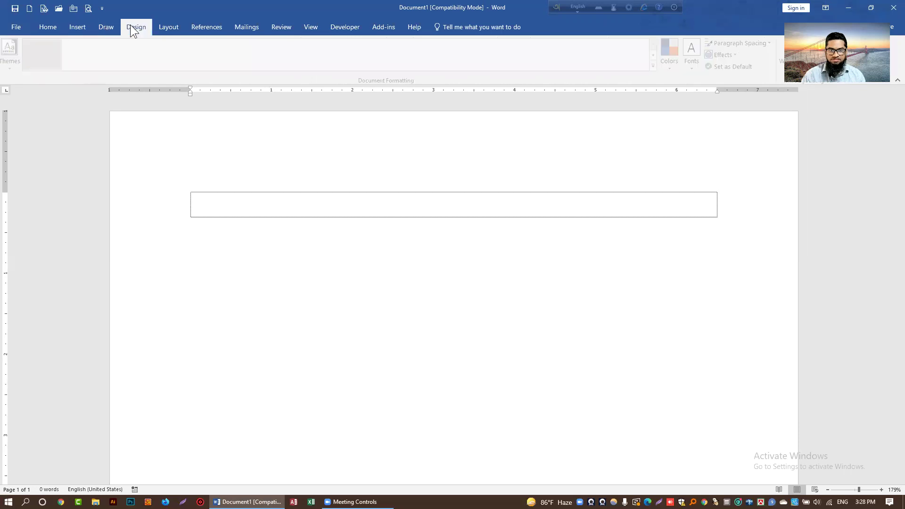
{"action": "left_click", "coordinate": [99, 26]}
{"action": "left_click", "coordinate": [49, 26]}
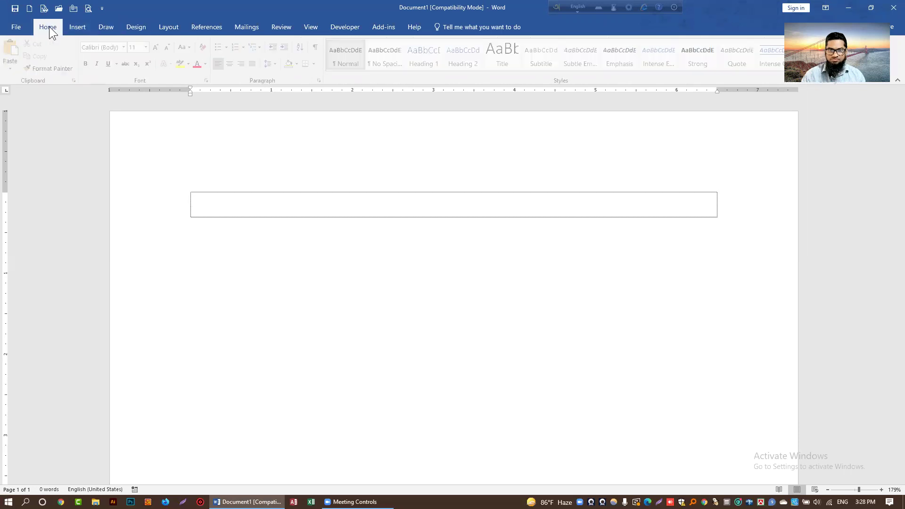
{"action": "left_click", "coordinate": [19, 26]}
{"action": "left_click", "coordinate": [21, 27]}
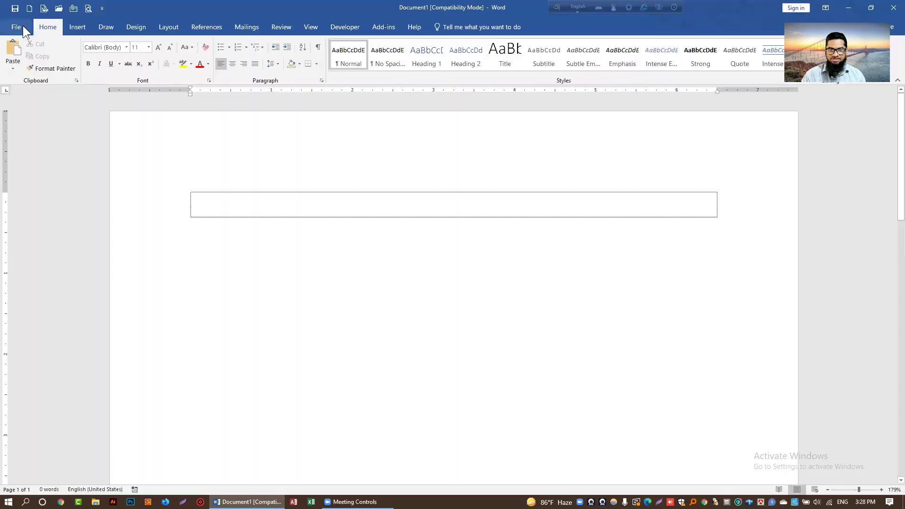
{"action": "left_click", "coordinate": [73, 26]}
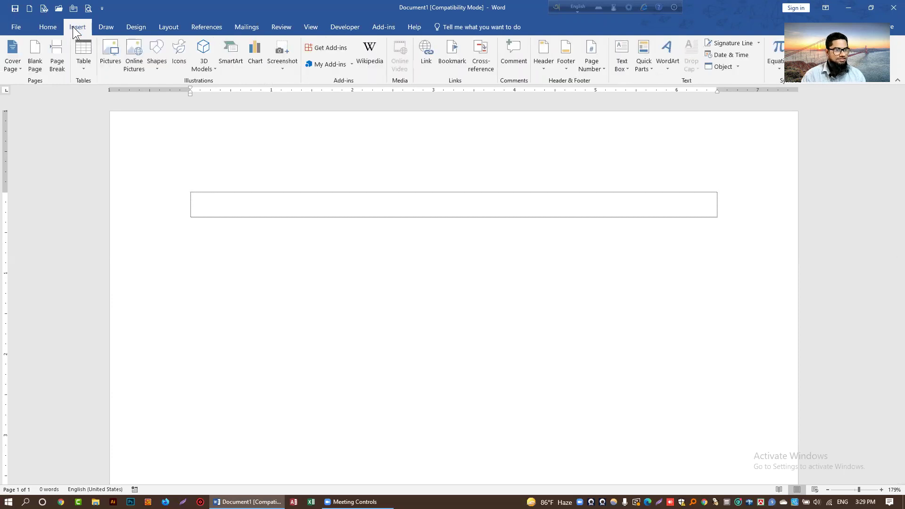
{"action": "left_click", "coordinate": [169, 26]}
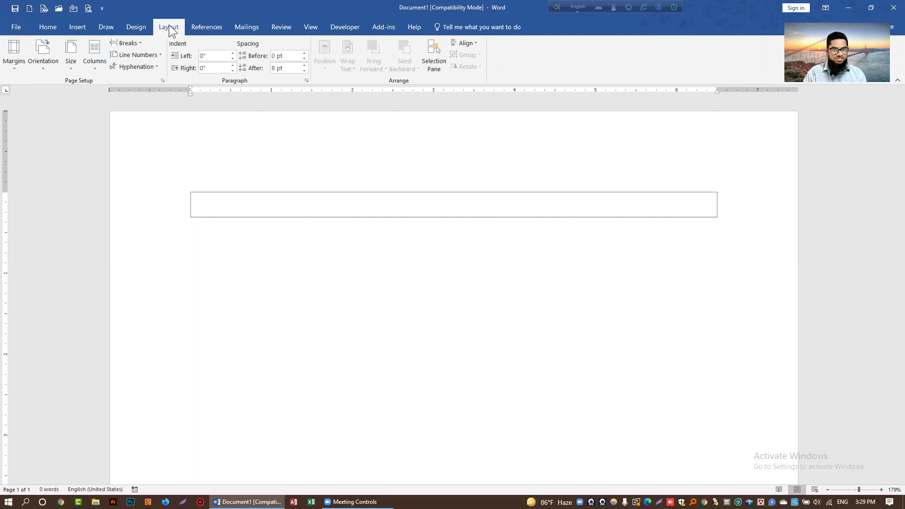
In Custom Margins, set bottom and right margins to 0.6", keeping top and left at 1".
{"action": "left_click", "coordinate": [15, 66]}
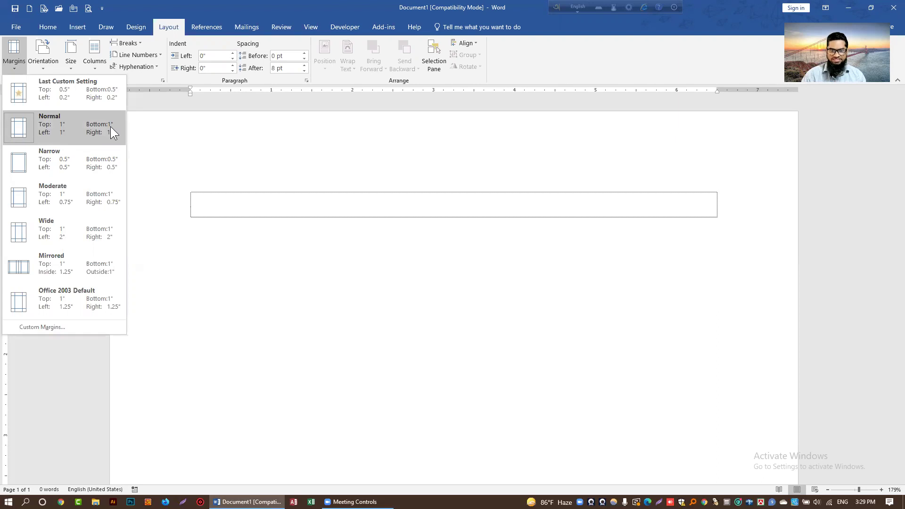
{"action": "left_click", "coordinate": [58, 326]}
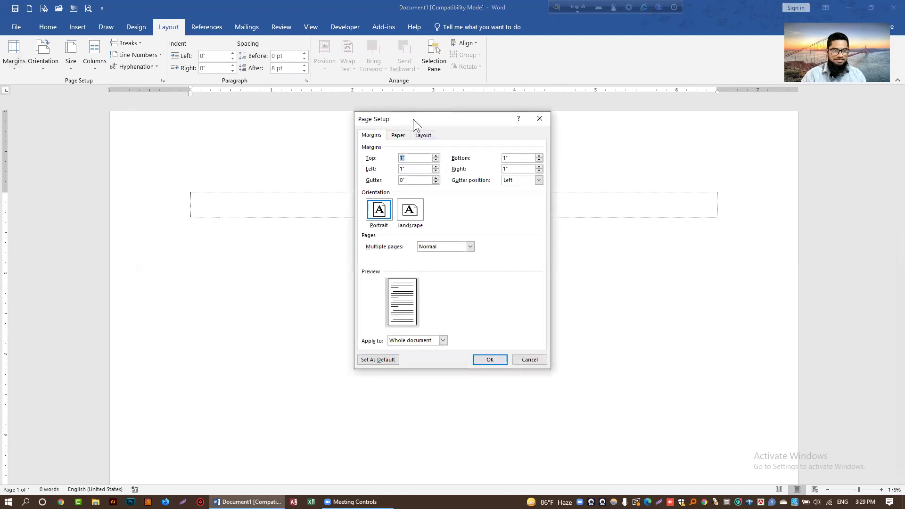
{"action": "left_click_drag", "start_coordinate": [413, 119], "coordinate": [378, 125]}
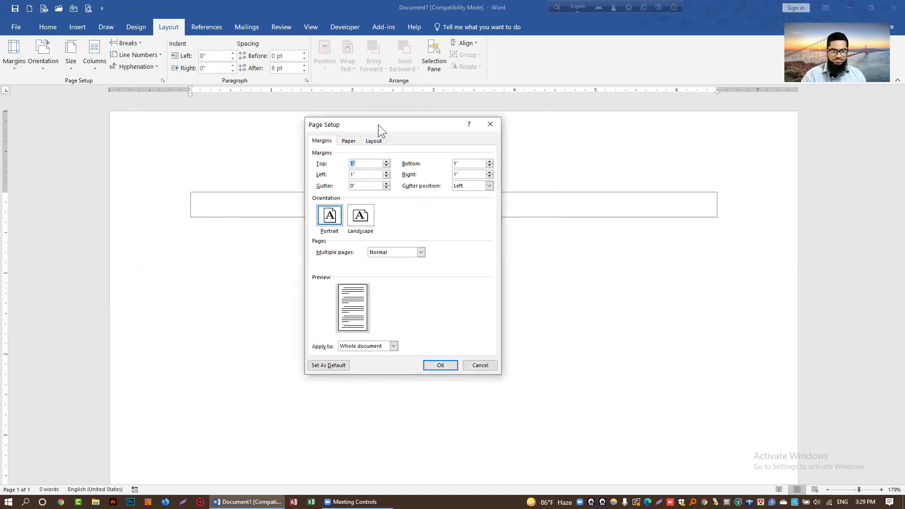
{"action": "left_click", "coordinate": [369, 163]}
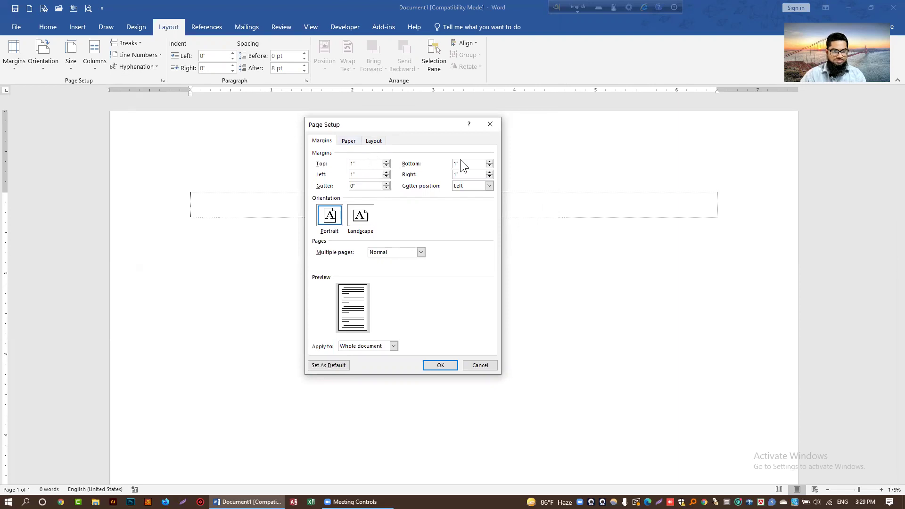
{"action": "left_click", "coordinate": [489, 166]}
{"action": "left_click", "coordinate": [489, 165]}
{"action": "left_click", "coordinate": [489, 166]}
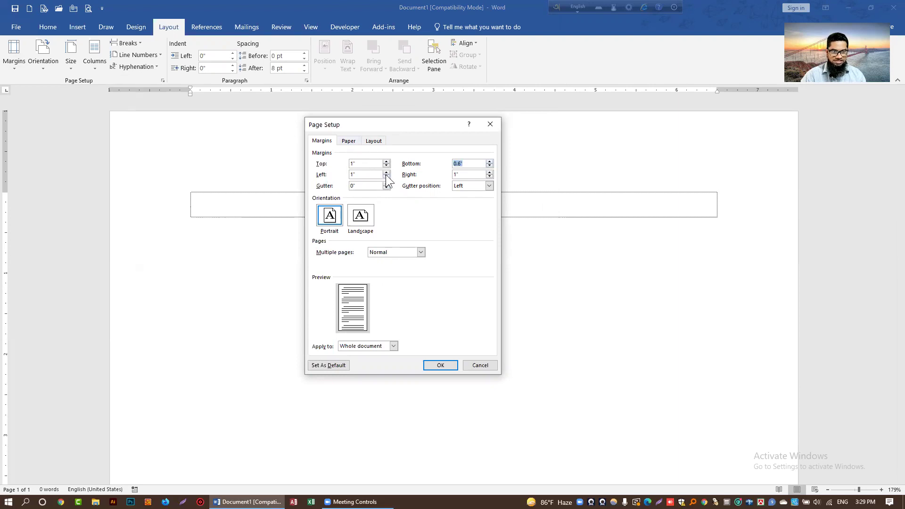
{"action": "left_click", "coordinate": [370, 174]}
{"action": "left_click", "coordinate": [489, 177]}
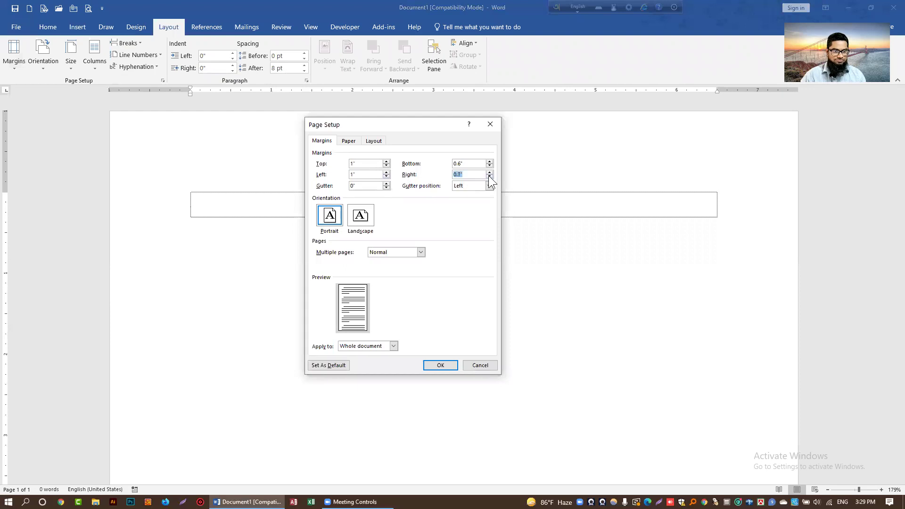
{"action": "left_click", "coordinate": [367, 174]}
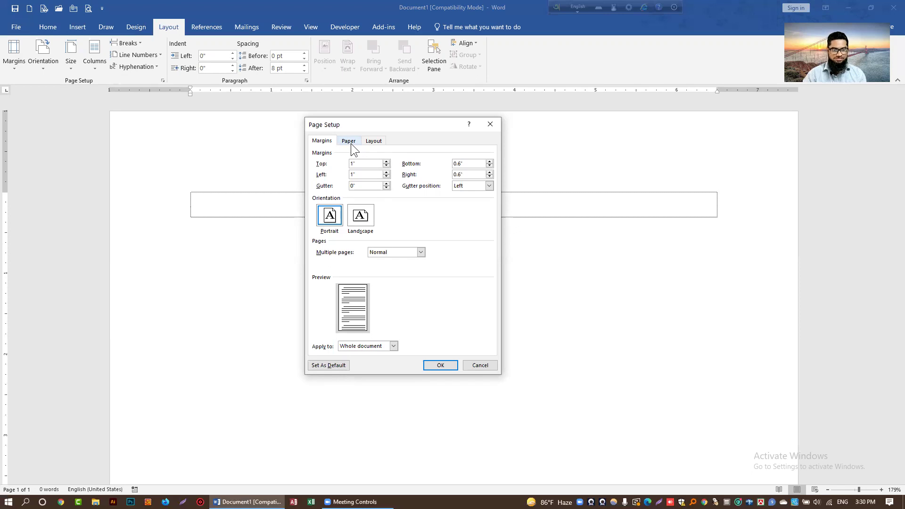
Choose A4 (210 x 297 mm) paper size and apply the Page Setup changes.
{"action": "left_click", "coordinate": [351, 143]}
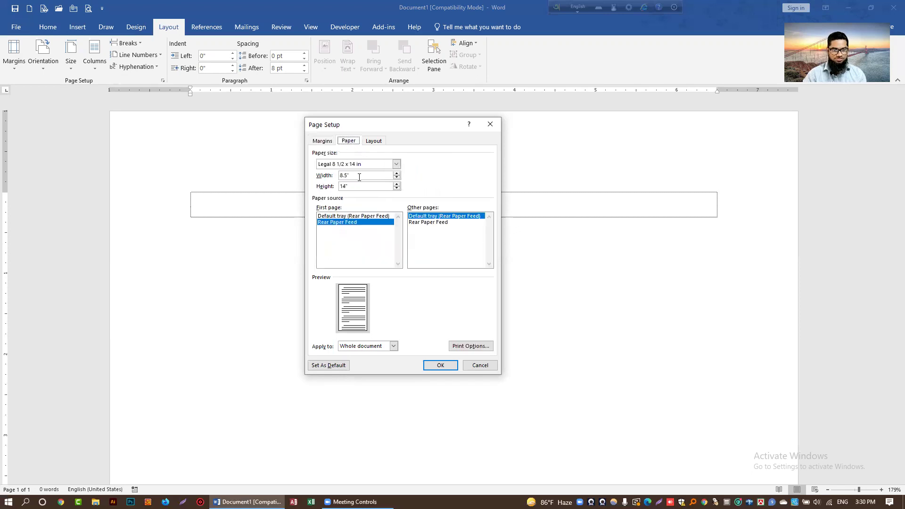
{"action": "left_click", "coordinate": [397, 163]}
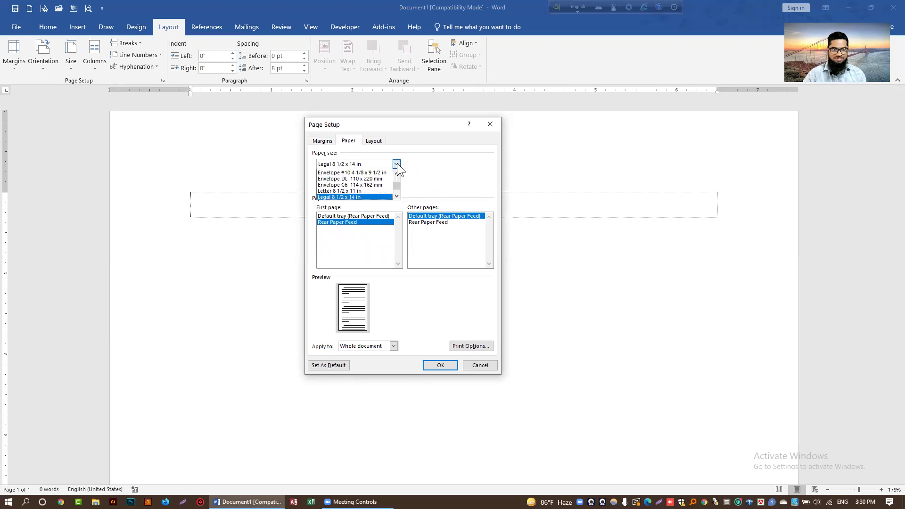
{"action": "left_click_drag", "start_coordinate": [394, 186], "coordinate": [397, 172]}
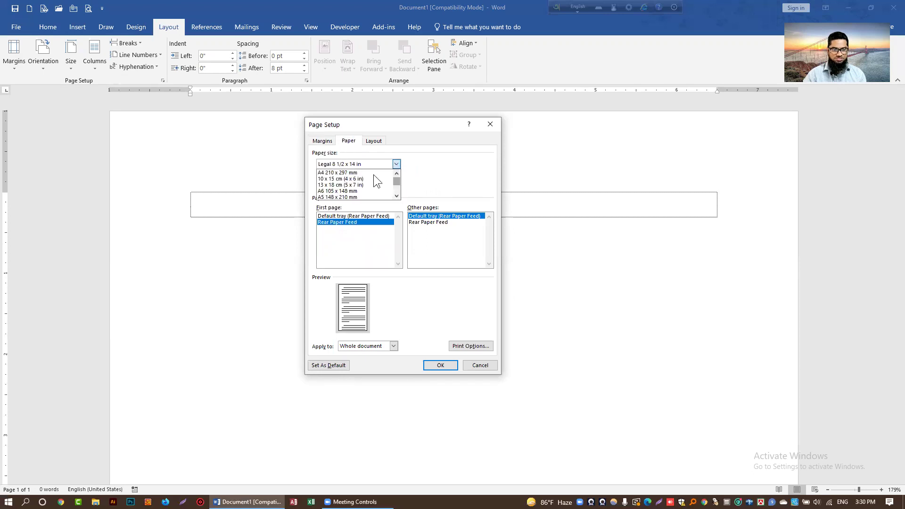
{"action": "left_click", "coordinate": [361, 172]}
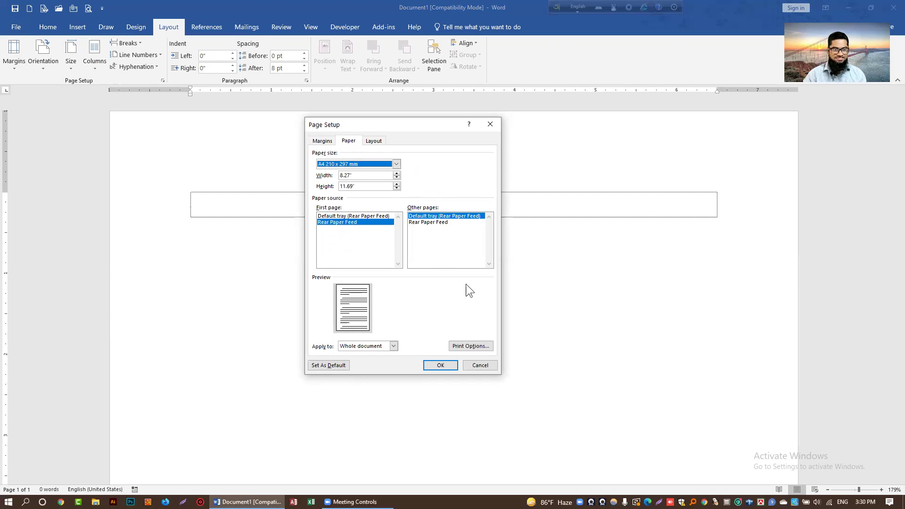
{"action": "left_click", "coordinate": [445, 364]}
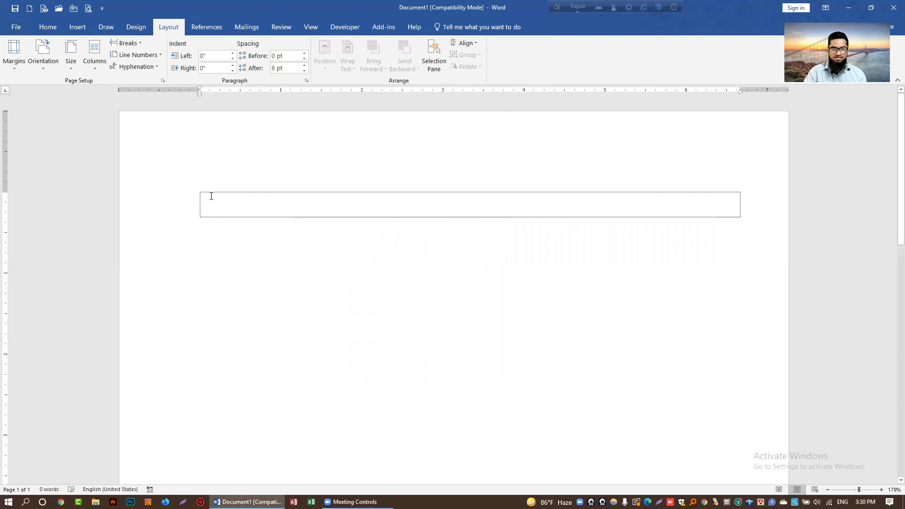
On the Home ribbon, set font size 16 and the SutonnyMJ font.
{"action": "left_click", "coordinate": [44, 27]}
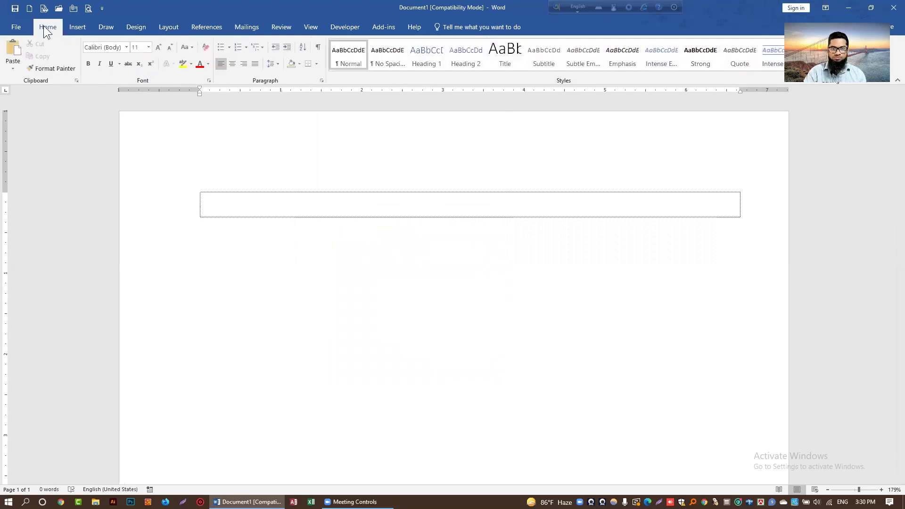
{"action": "left_click", "coordinate": [148, 46]}
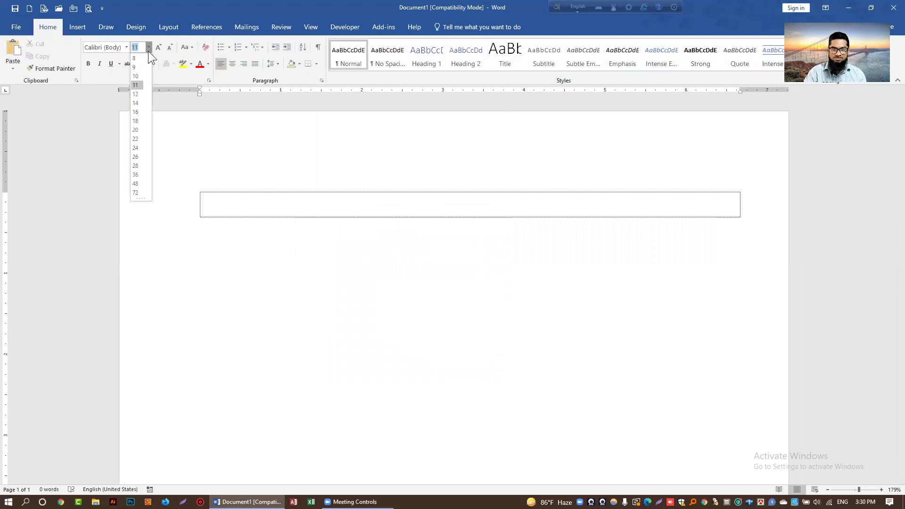
{"action": "left_click", "coordinate": [140, 111]}
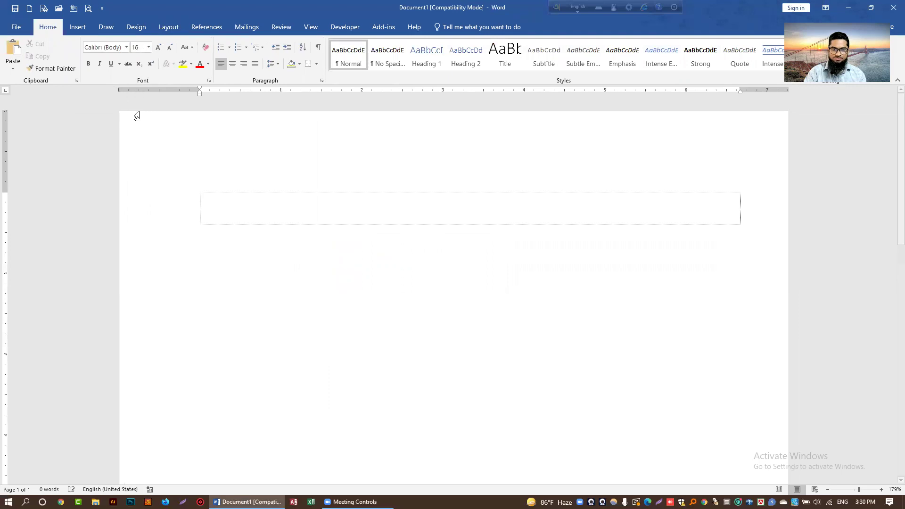
{"action": "left_click", "coordinate": [126, 48]}
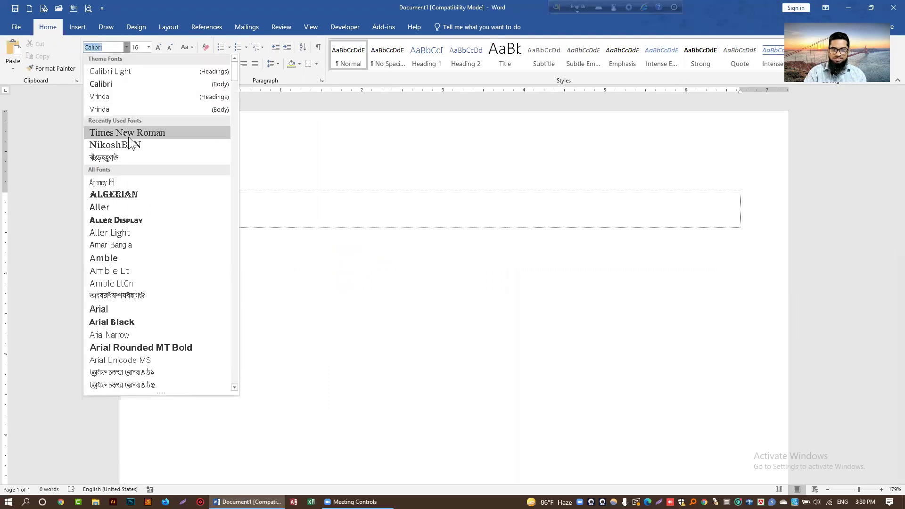
{"action": "left_click", "coordinate": [125, 158]}
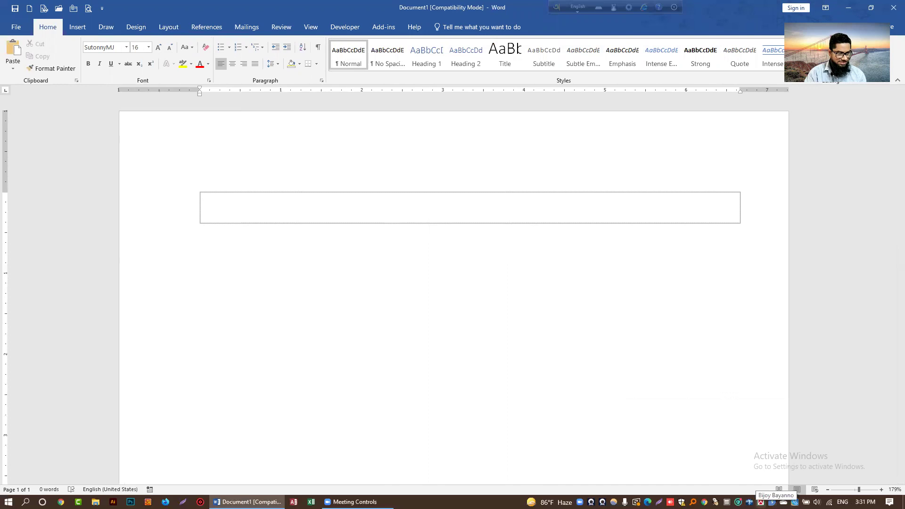
Show the Bijoy keyboard as a topbar and select the Bijoy Classic layout.
{"action": "right_click", "coordinate": [760, 501]}
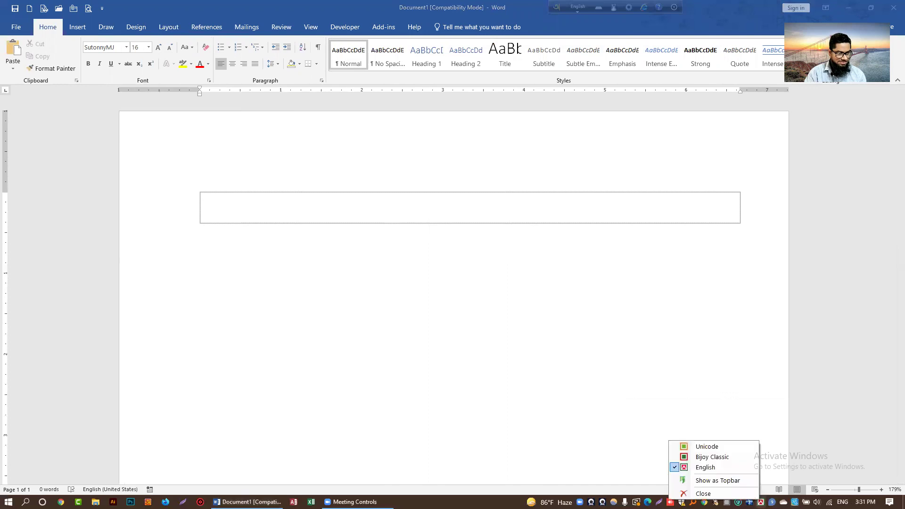
{"action": "left_click", "coordinate": [719, 458]}
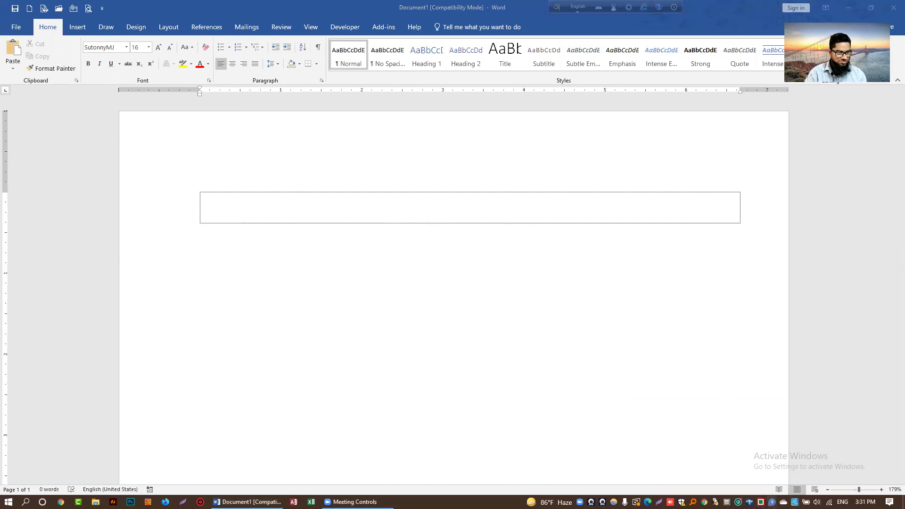
{"action": "right_click", "coordinate": [760, 502]}
{"action": "left_click", "coordinate": [719, 479]}
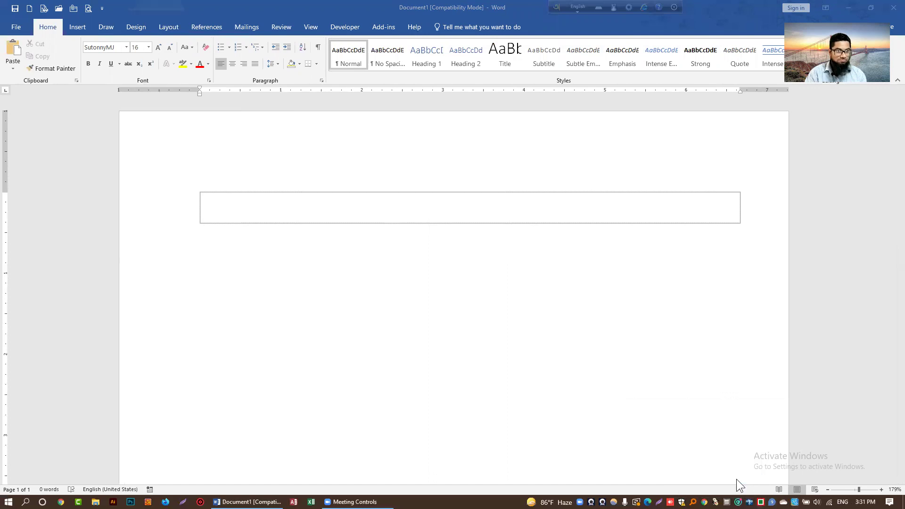
{"action": "left_click", "coordinate": [179, 10]}
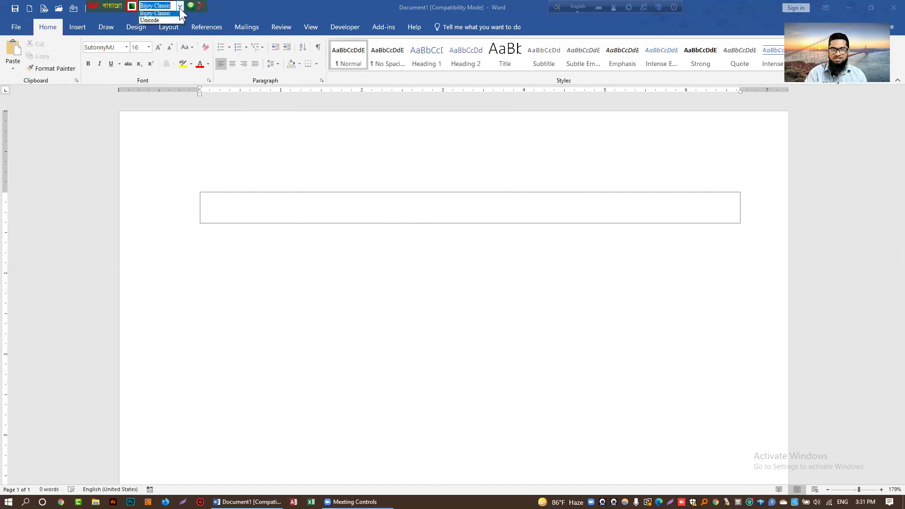
{"action": "left_click", "coordinate": [167, 15]}
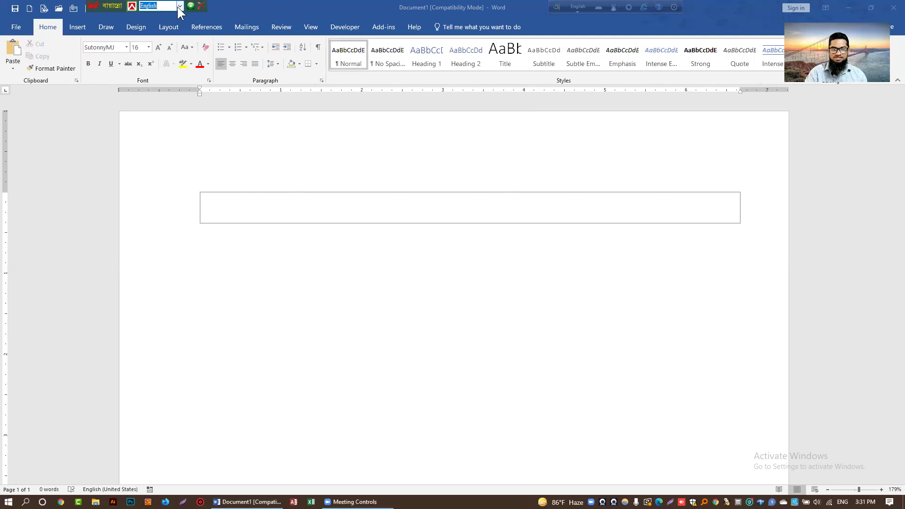
{"action": "left_click", "coordinate": [180, 6]}
{"action": "left_click", "coordinate": [155, 23]}
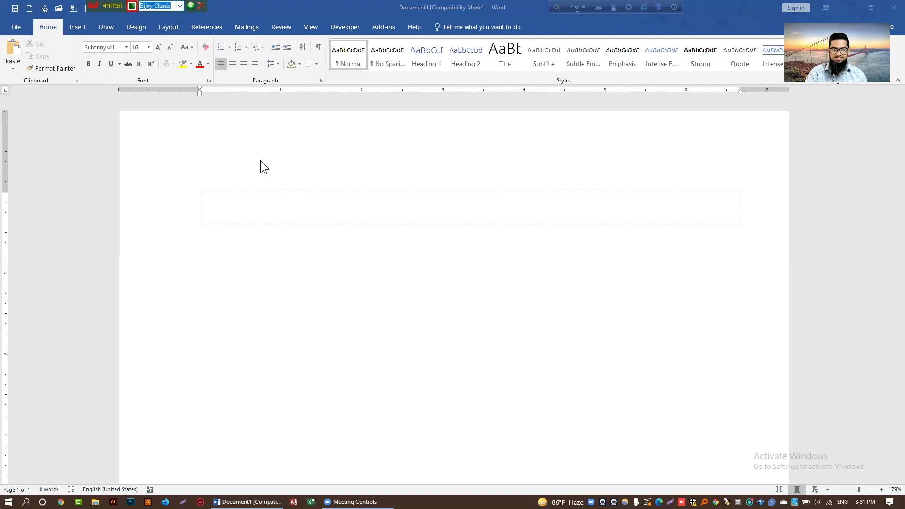
Clear the test characters and type the date line 'তারিখঃ -----/---------/-------ইং' in the cell.
{"action": "left_click", "coordinate": [238, 210]}
{"action": "type", "text": "d"}
{"action": "key", "text": "BackSpace"}
{"action": "type", "text": "dff"}
{"action": "key", "text": "BackSpace"}
{"action": "key", "text": "BackSpace"}
{"action": "key", "text": "BackSpace"}
{"action": "type", "text": "gfgf"}
{"action": "key", "text": "BackSpace"}
{"action": "key", "text": "BackSpace"}
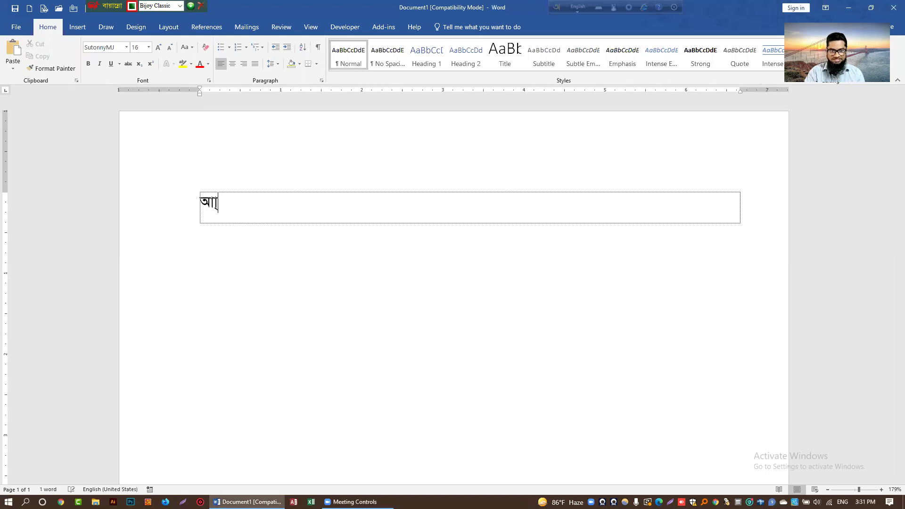
{"action": "key", "text": "BackSpace"}
{"action": "key", "text": "BackSpace"}
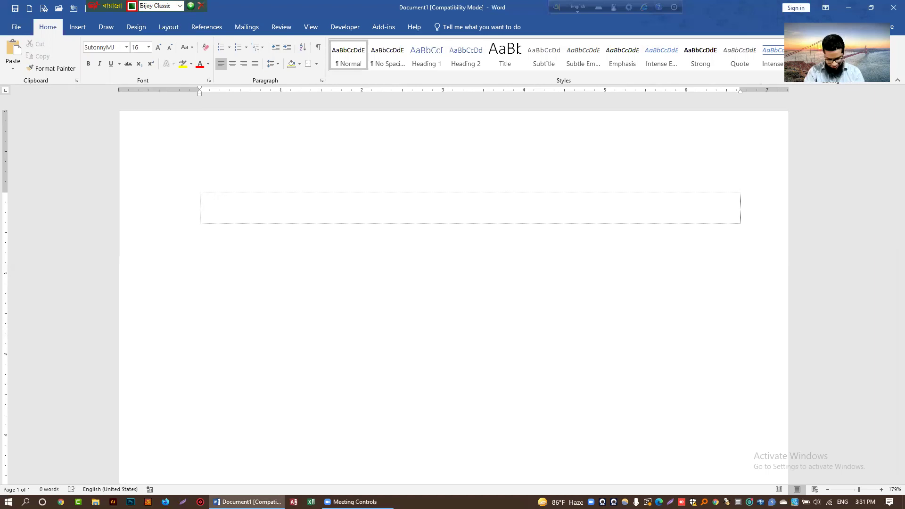
{"action": "type", "text": "jDvJ| "}
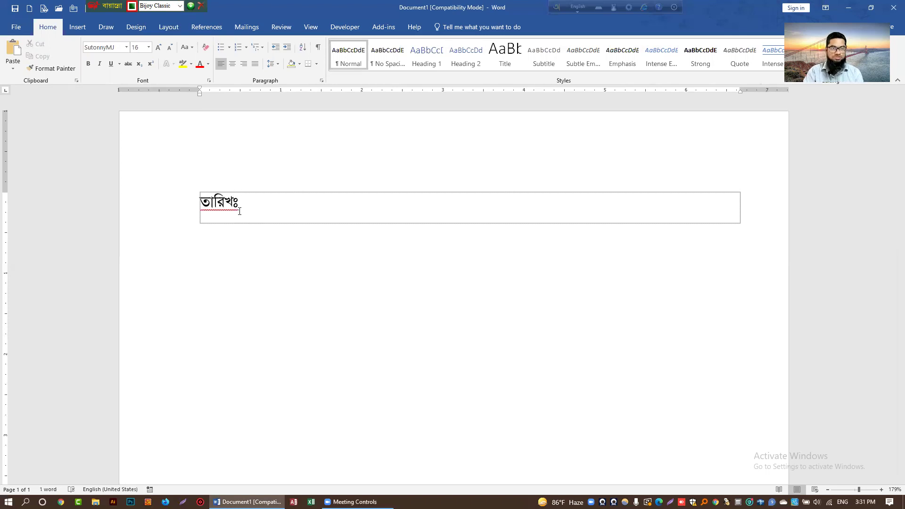
{"action": "type", "text": "--------------------"}
{"action": "key", "text": "BackSpace"}
{"action": "key", "text": "BackSpace"}
{"action": "key", "text": "BackSpace"}
{"action": "key", "text": "BackSpace"}
{"action": "key", "text": "BackSpace"}
{"action": "key", "text": "BackSpace"}
{"action": "key", "text": "BackSpace"}
{"action": "type", "text": "/---------/"}
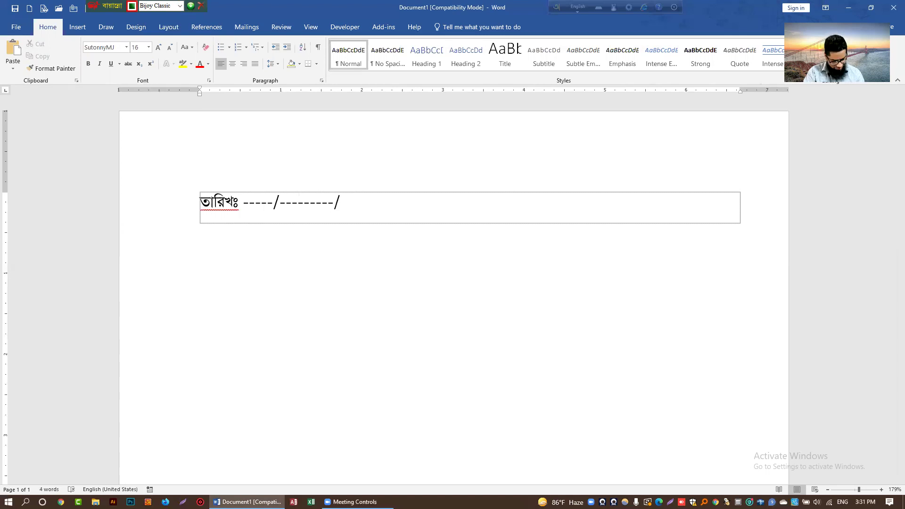
{"action": "type", "text": "-------ইং"}
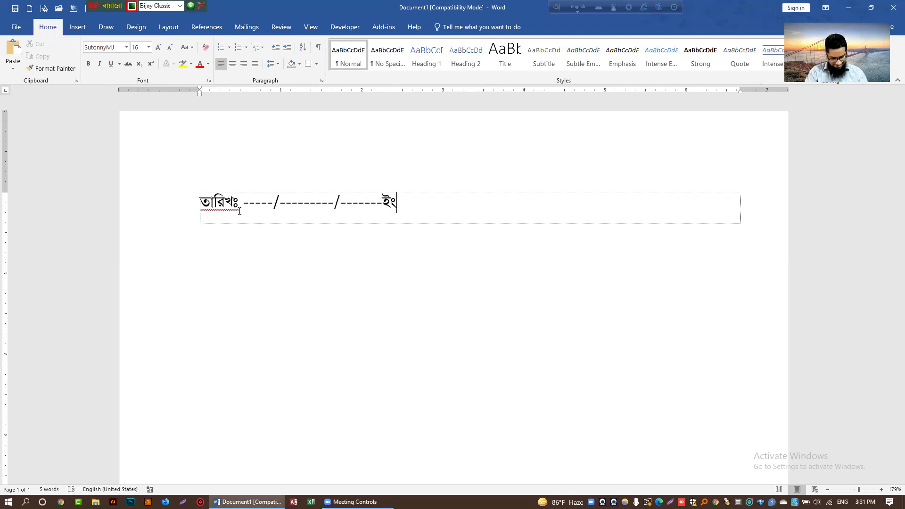
Add a second row reading 'বরাবর', correcting its mistyped letters.
{"action": "key", "text": "Tab"}
{"action": "type", "text": "ব"}
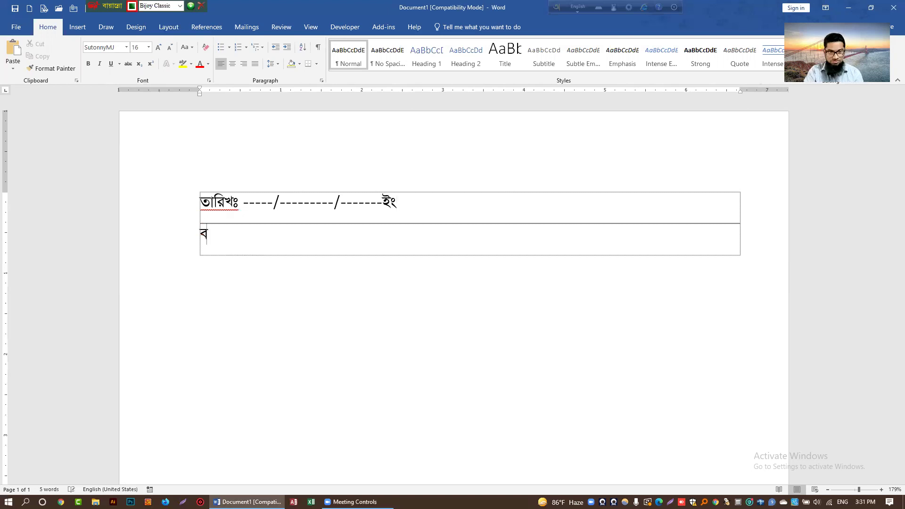
{"action": "type", "text": "বরা"}
{"action": "key", "text": "BackSpace"}
{"action": "key", "text": "BackSpace"}
{"action": "key", "text": "BackSpace"}
{"action": "type", "text": "রাবর"}
{"action": "key", "text": "Tab"}
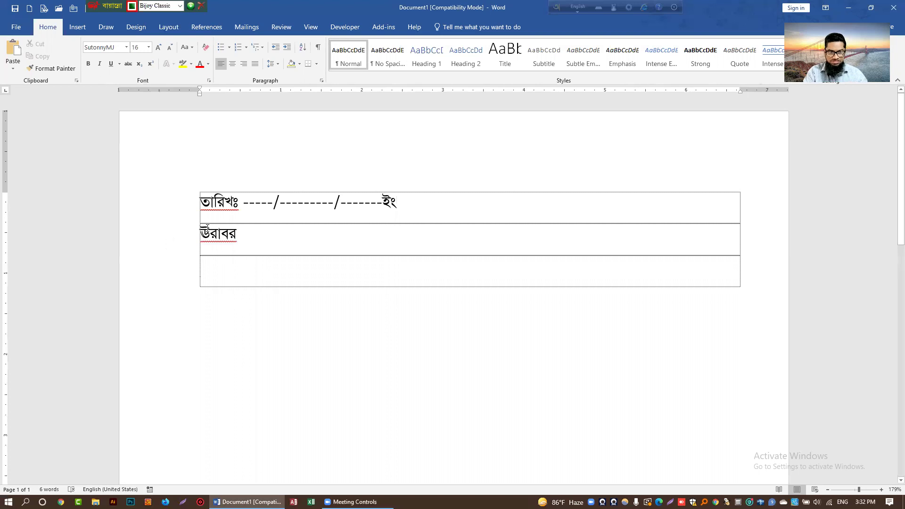
{"action": "left_click", "coordinate": [210, 232]}
{"action": "key", "text": "BackSpace"}
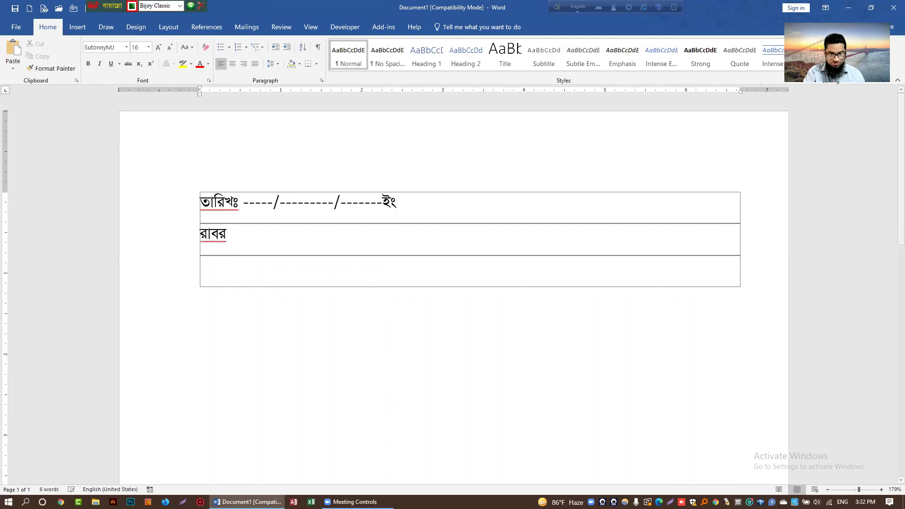
{"action": "type", "text": "ব"}
Type 'ভোলাব ইউনিয়ন পরিষদ' in the third row.
{"action": "left_click", "coordinate": [219, 267]}
{"action": "type", "text": "ি"}
{"action": "key", "text": "BackSpace"}
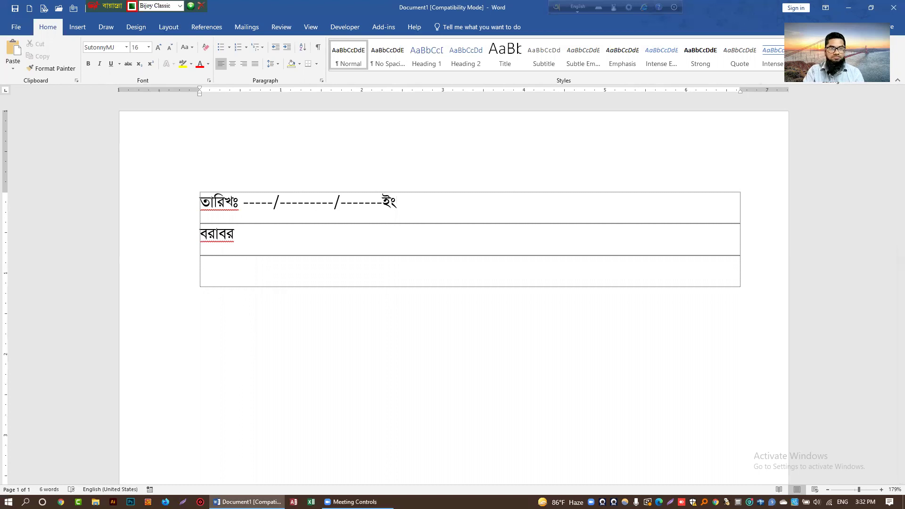
{"action": "type", "text": "ভোলাব স্কি"}
{"action": "type", "text": "ই"}
{"action": "type", "text": "উনিয়ন পিরষদ"}
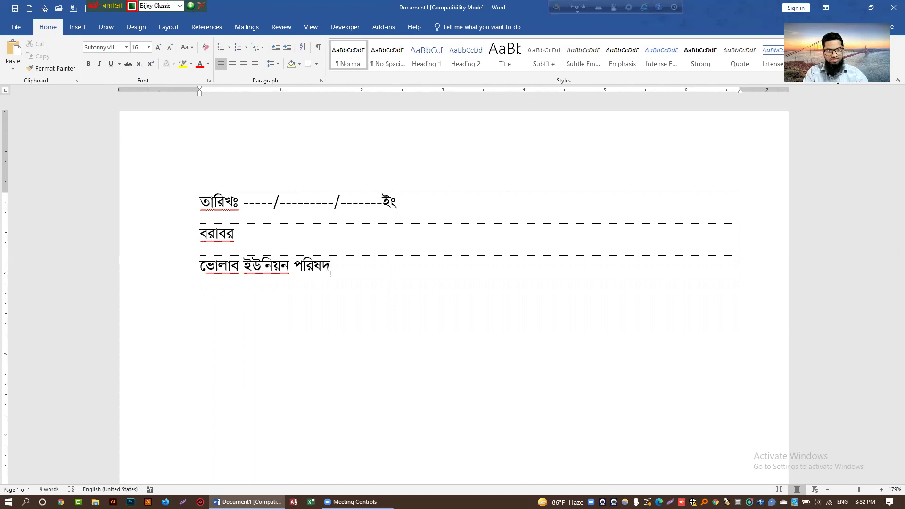
Add a 'চেয়ারম্যান' row and a final 'পোঃ আতলাপুর বাজার, রূপগঞ্জ, নারায়ণগঞ্জ।' address row.
{"action": "scroll", "coordinate": [275, 316], "scroll_direction": "down", "scroll_amount": 2}
{"action": "key", "text": "Tab"}
{"action": "type", "text": "েপাআ"}
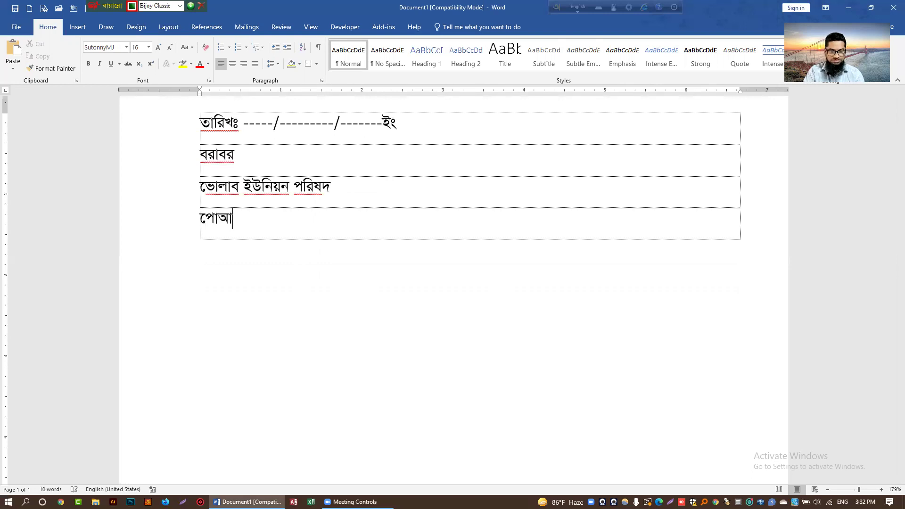
{"action": "key", "text": "BackSpace"}
{"action": "type", "text": "ঃ"}
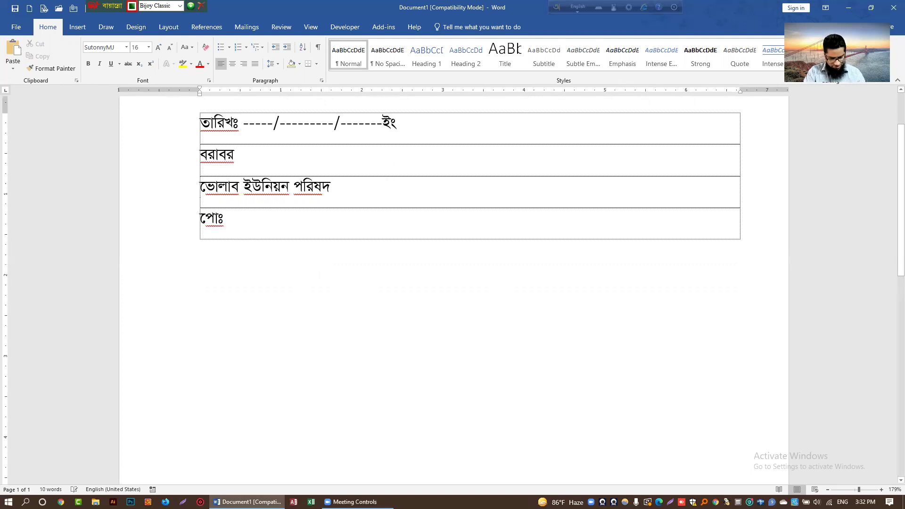
{"action": "key", "text": "Return"}
{"action": "left_click", "coordinate": [208, 186]}
{"action": "type", "text": "েচয়ারম্যান"}
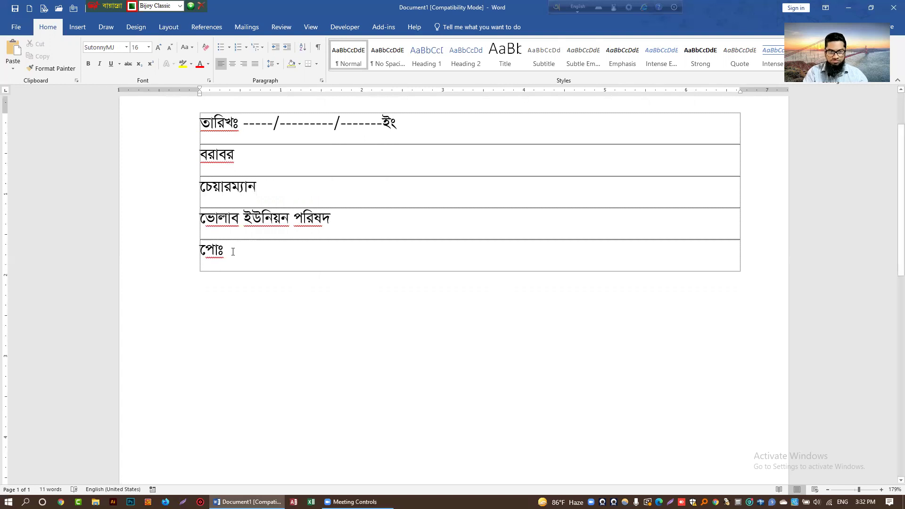
{"action": "type", "text": " আতলাপুর বাজর,"}
{"action": "key", "text": "BackSpace"}
{"action": "key", "text": "BackSpace"}
{"action": "key", "text": "BackSpace"}
{"action": "type", "text": "জার, "}
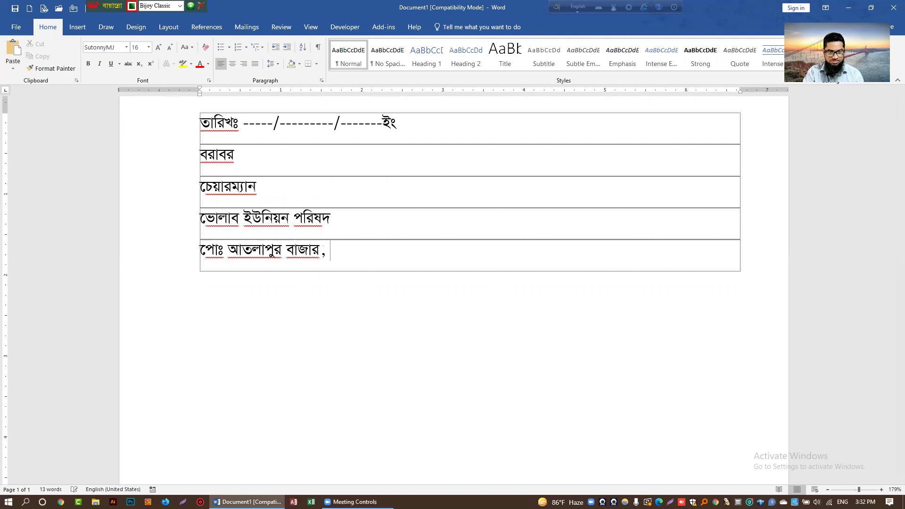
{"action": "type", "text": "রূপগঞ্জ, নারায়ণগঞ্জ।"}
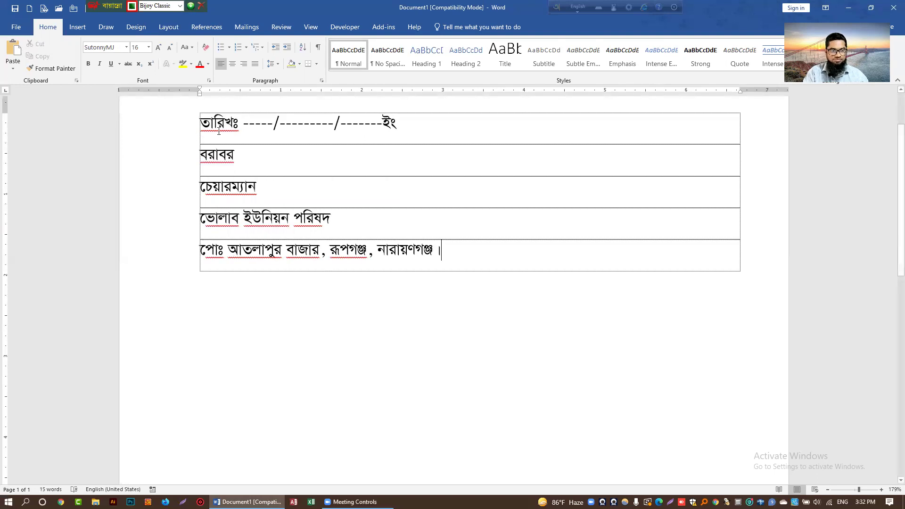
Set Spacing After to 0 pt for the text in all table rows.
{"action": "left_click_drag", "start_coordinate": [218, 131], "coordinate": [447, 250]}
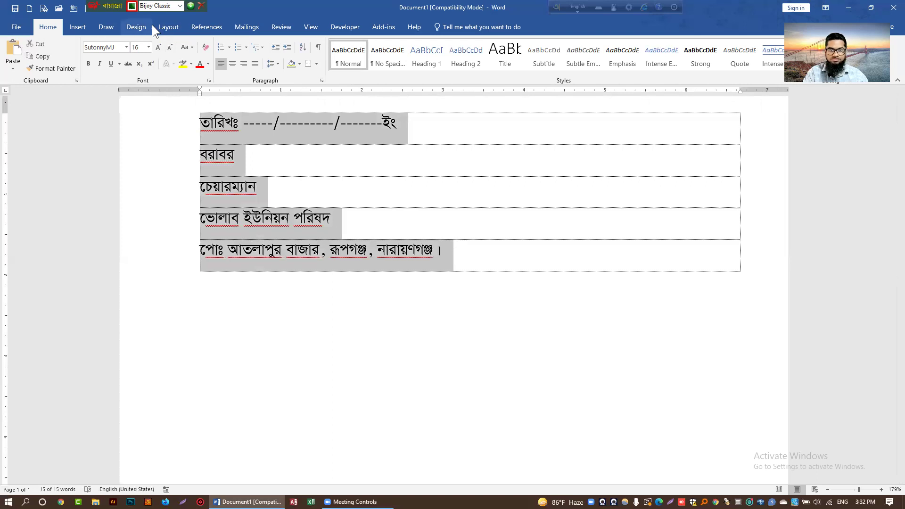
{"action": "left_click", "coordinate": [176, 25]}
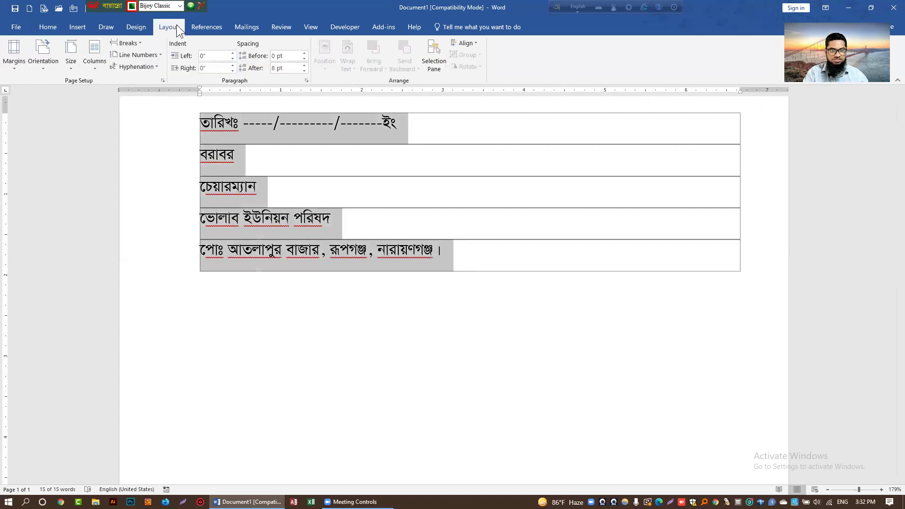
{"action": "left_click", "coordinate": [305, 70]}
{"action": "left_click", "coordinate": [304, 70]}
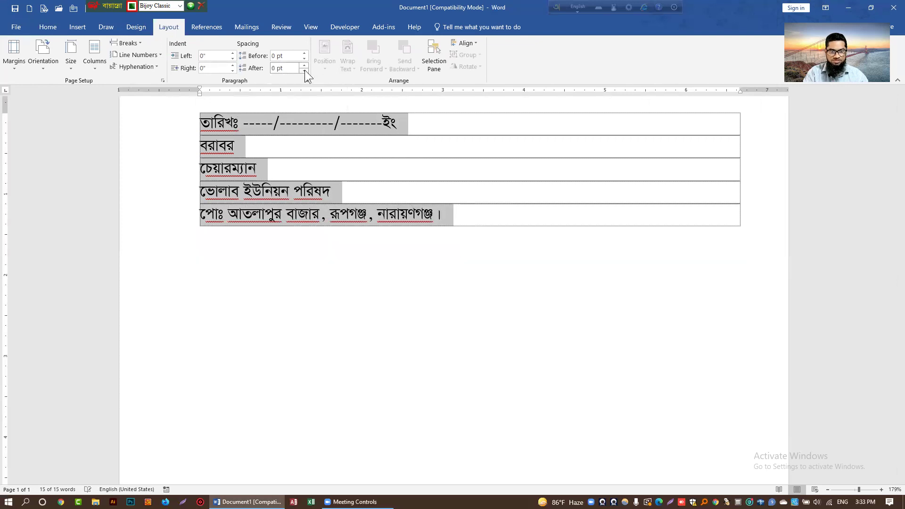
Add a blank row and a subject row beginning 'বিষয়ঃ' below the address.
{"action": "left_click", "coordinate": [454, 217]}
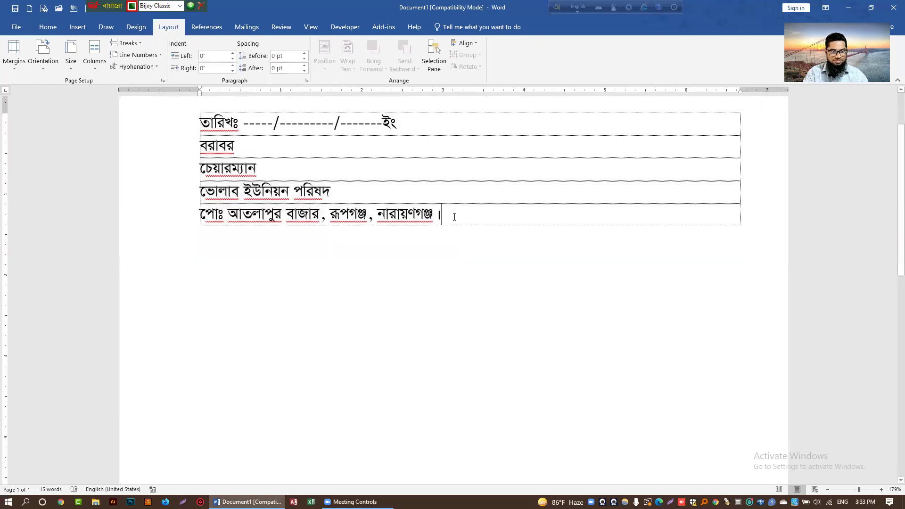
{"action": "key", "text": "Tab"}
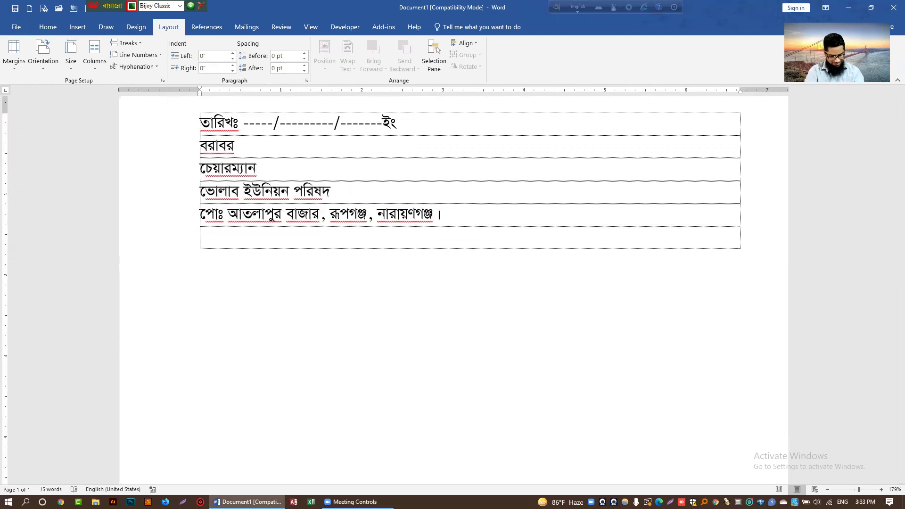
{"action": "key", "text": "Tab"}
{"action": "type", "text": "বিষয়ঃ"}
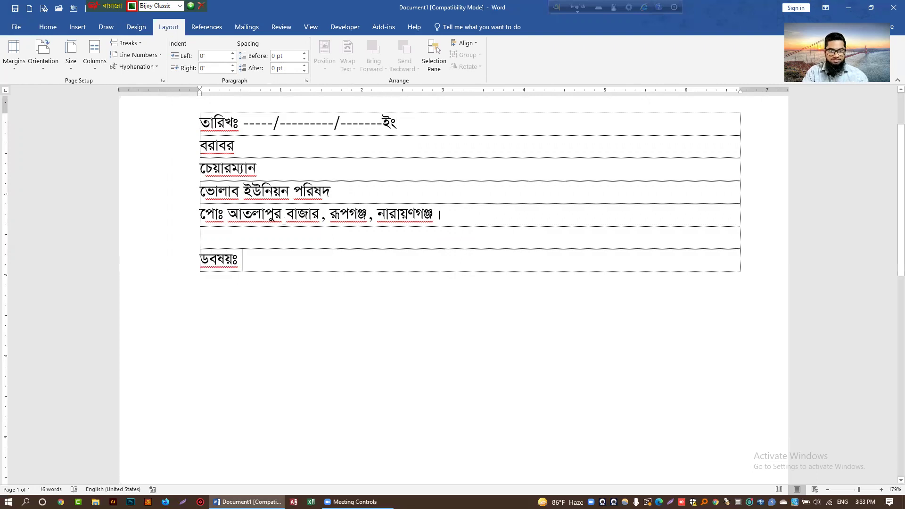
Delete the misplaced vowel sign in 'বিষয়ঃ', then bring up Word's Proofing AutoCorrect options.
{"action": "left_click", "coordinate": [209, 259]}
{"action": "key", "text": "BackSpace"}
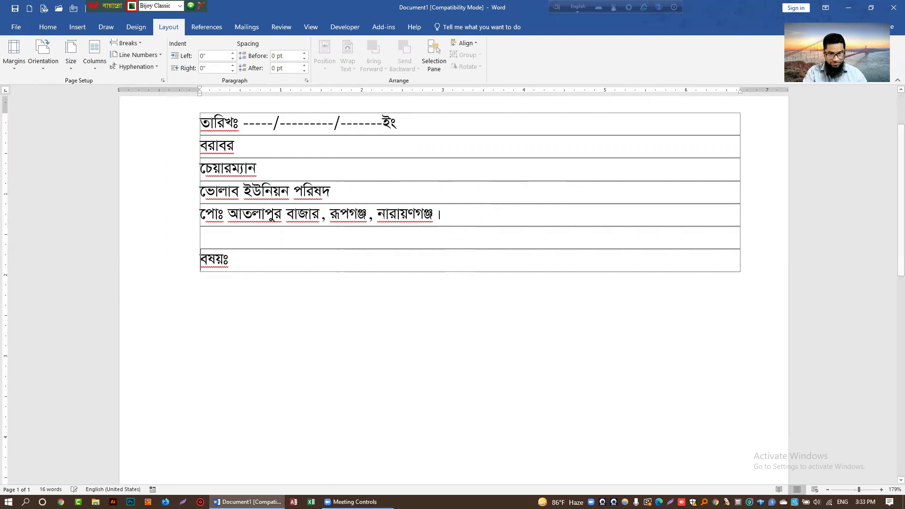
{"action": "left_click", "coordinate": [18, 27]}
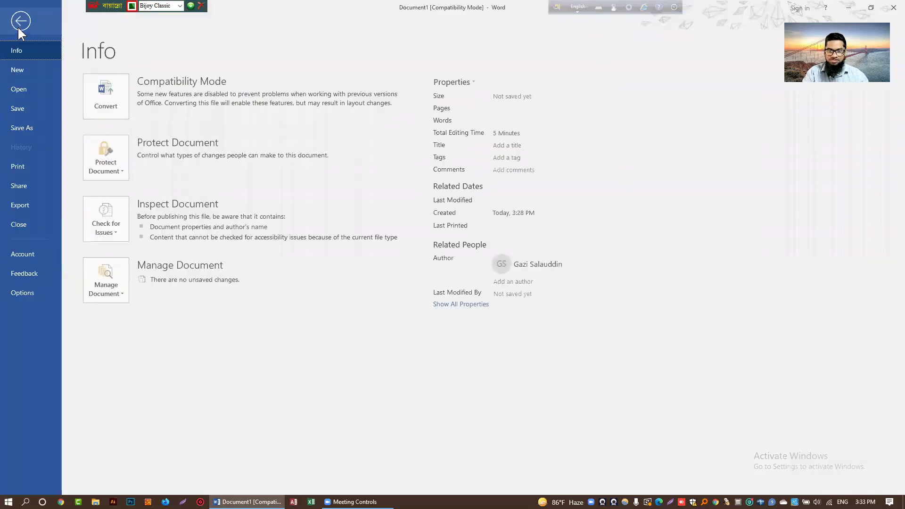
{"action": "left_click", "coordinate": [32, 292]}
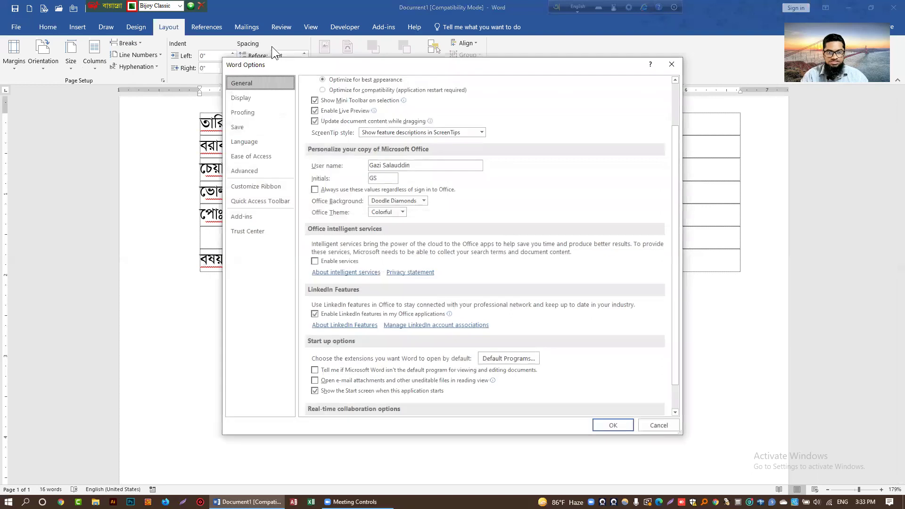
{"action": "left_click", "coordinate": [256, 115]}
{"action": "left_click", "coordinate": [532, 127]}
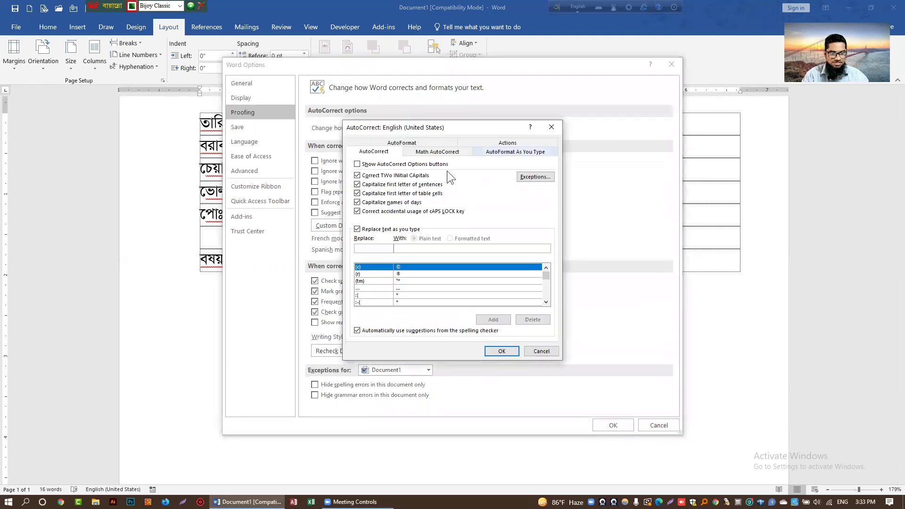
Turn off two-initial-caps, sentence, table-cell, day-name and caps-lock autocorrections and confirm.
{"action": "left_click", "coordinate": [357, 175]}
{"action": "left_click", "coordinate": [356, 183]}
{"action": "left_click", "coordinate": [356, 193]}
{"action": "left_click", "coordinate": [357, 202]}
{"action": "left_click", "coordinate": [357, 211]}
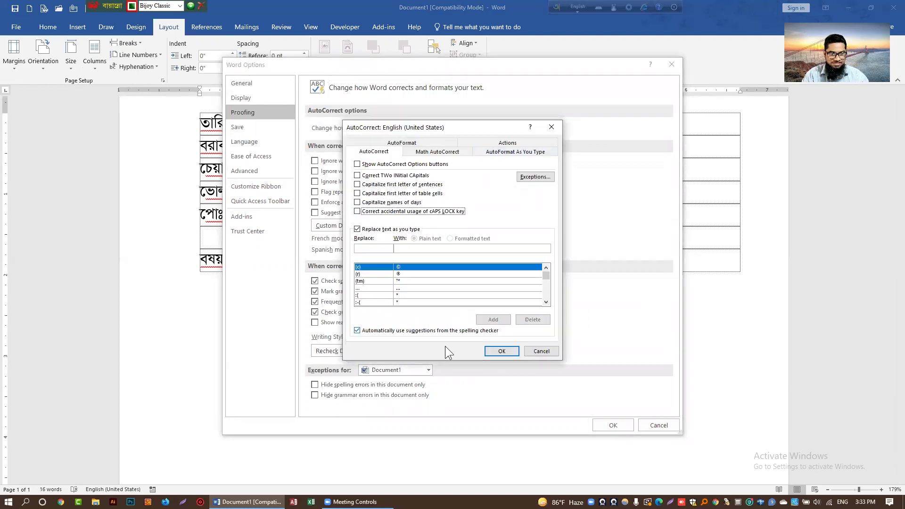
{"action": "left_click", "coordinate": [499, 351]}
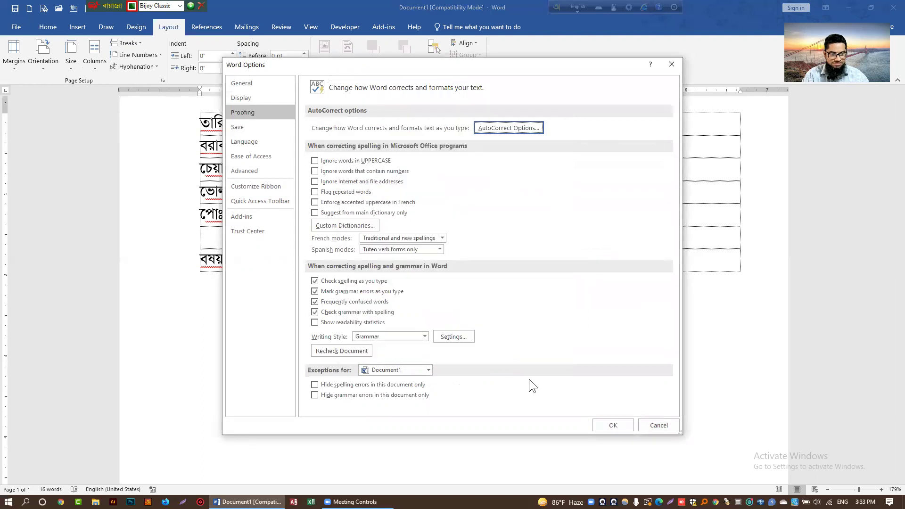
{"action": "left_click", "coordinate": [614, 424]}
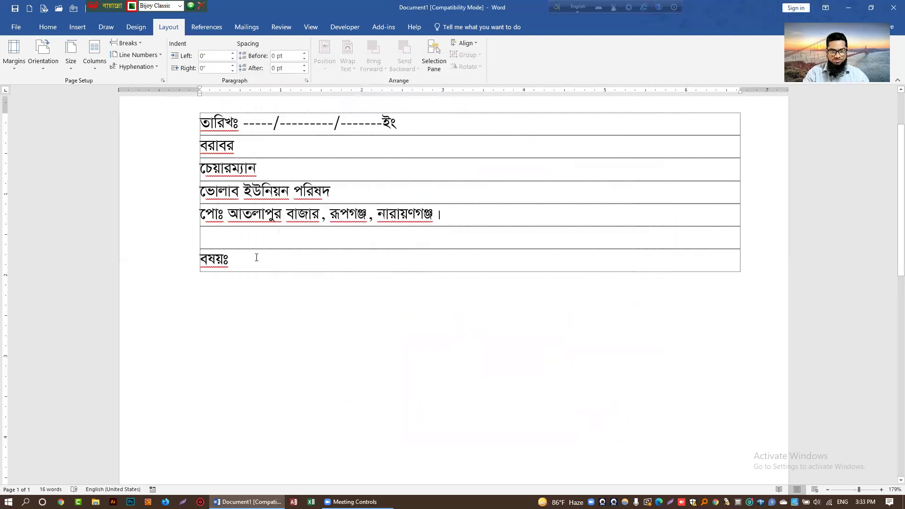
Restore the বিষয়ঃ label and type the subject text 'গম্ভীর নলকূপের জন্য আবেদন' after it.
{"action": "key", "text": "ctrl+z"}
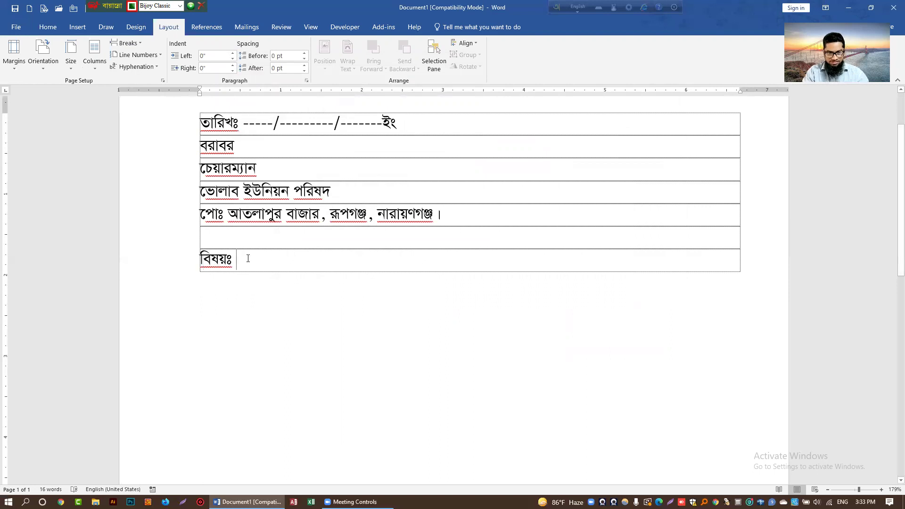
{"action": "type", "text": "গম্ভীর ন"}
{"action": "type", "text": "লকূ"}
{"action": "type", "text": "পের জন্য আবেদন ।"}
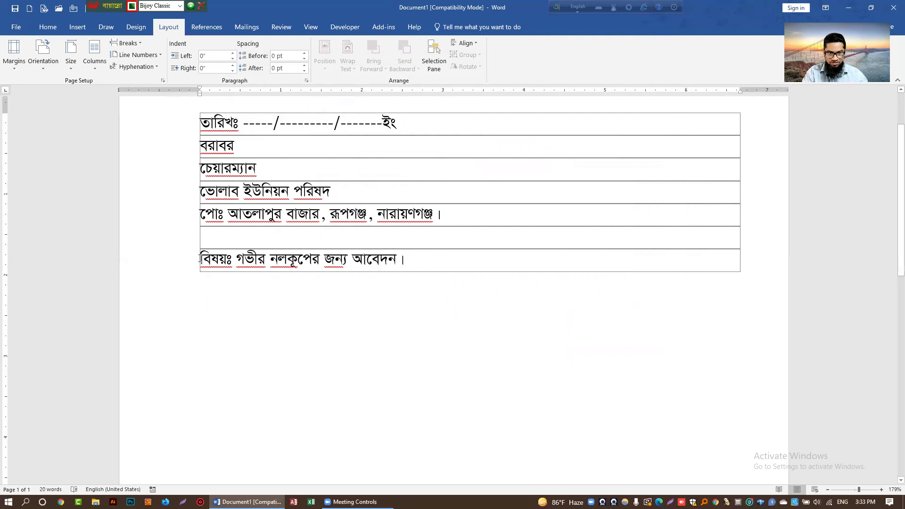
Correct নলকূপের to 'নলকূপ স্থাপন করার' in the subject line.
{"action": "left_click_drag", "start_coordinate": [199, 258], "coordinate": [450, 264]}
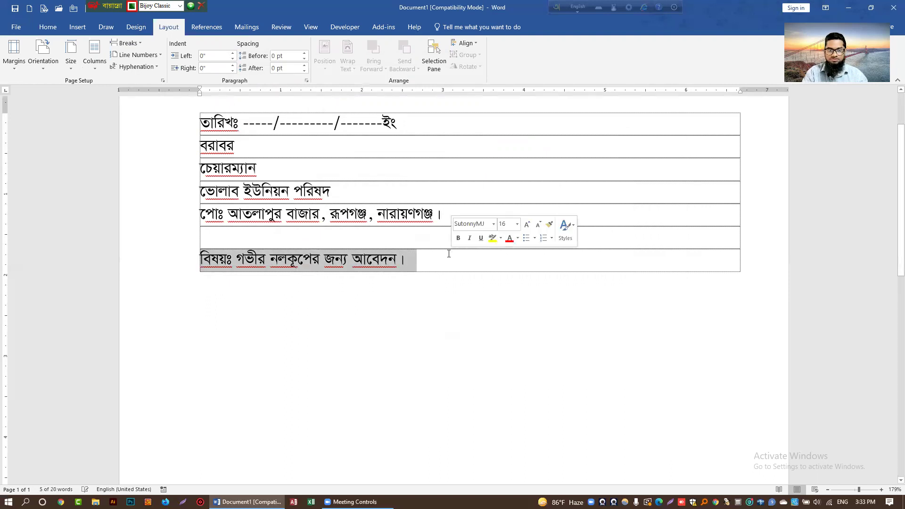
{"action": "left_click", "coordinate": [313, 260]}
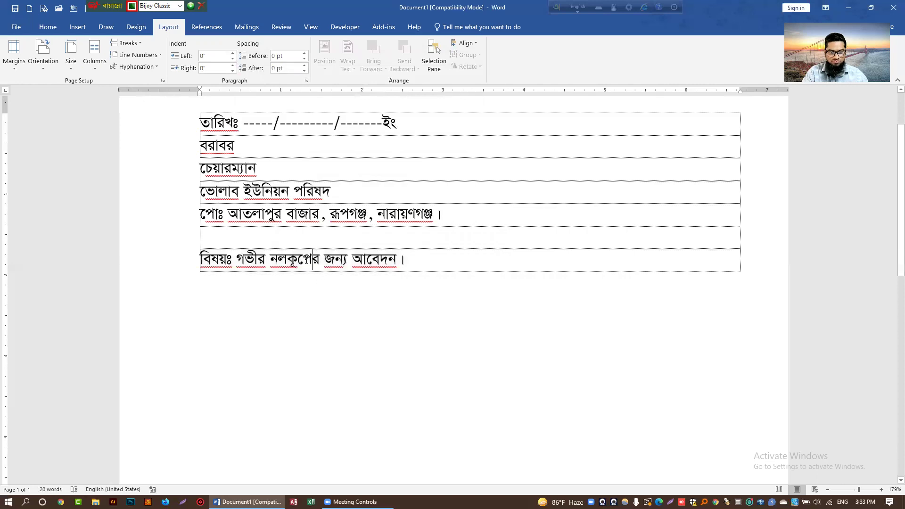
{"action": "key", "text": "Delete"}
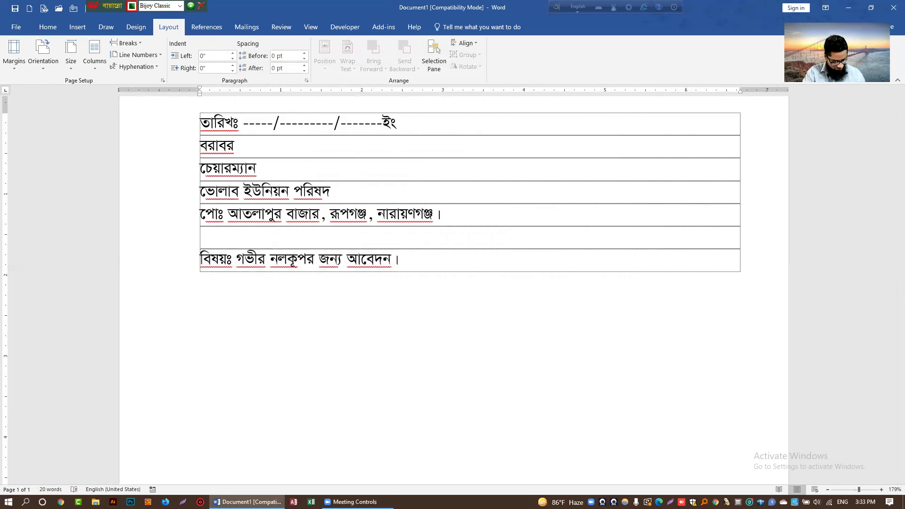
{"action": "key", "text": "BackSpace"}
{"action": "type", "text": "স্থাপন"}
{"action": "type", "text": " ক"}
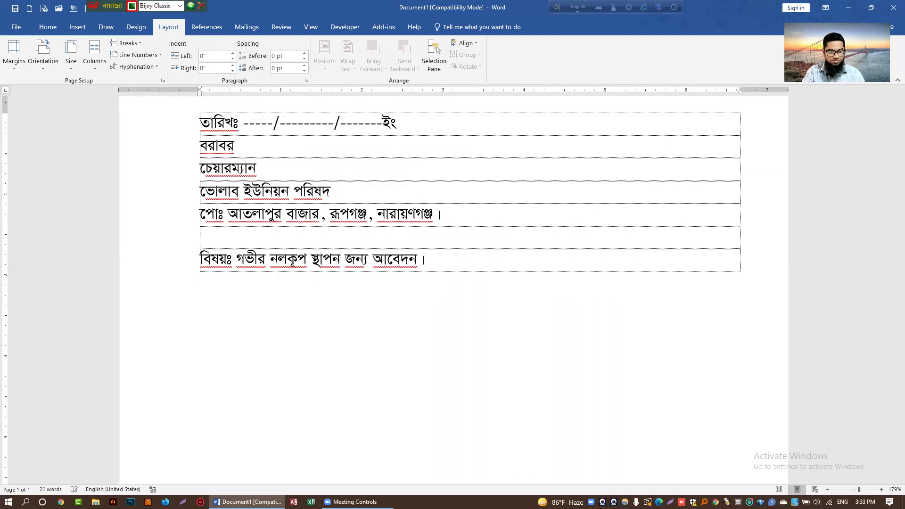
{"action": "type", "text": "রার"}
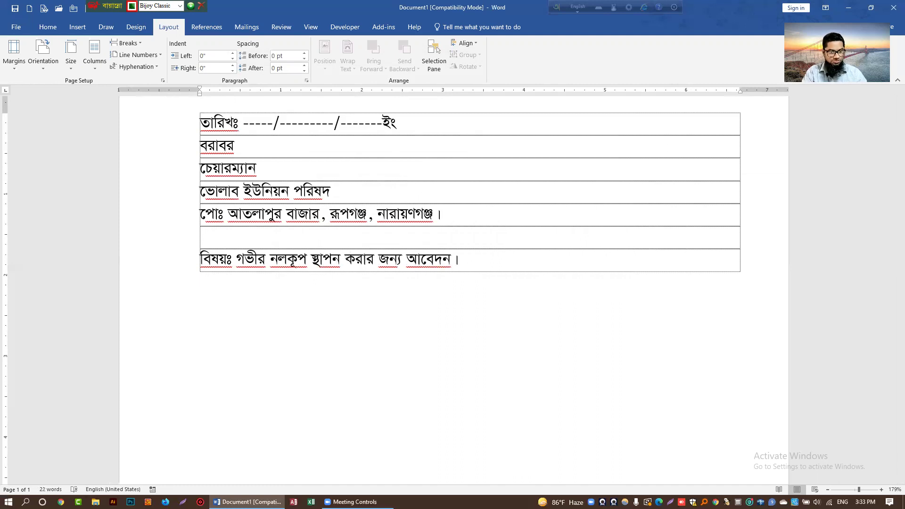
Bold the 'বিষয়ঃ গভীর নলকূপ স্থাপন করার জন্য আবেদন।' line with a thick underline, then add an empty eighth row.
{"action": "left_click_drag", "start_coordinate": [200, 259], "coordinate": [475, 262]}
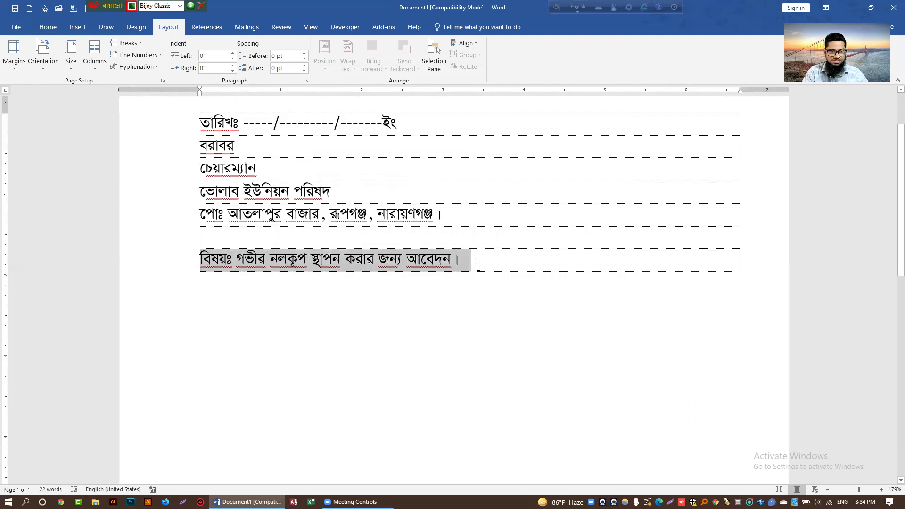
{"action": "left_click", "coordinate": [50, 27]}
{"action": "left_click", "coordinate": [89, 66]}
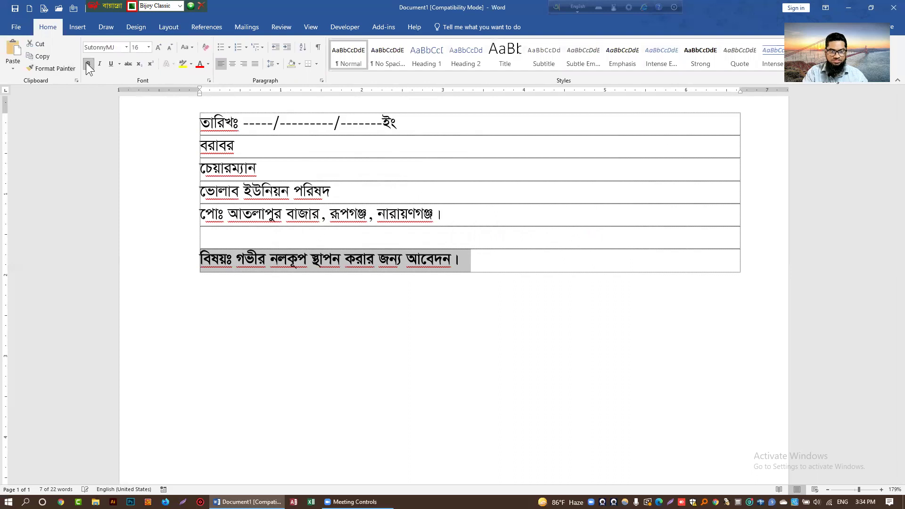
{"action": "left_click", "coordinate": [118, 63]}
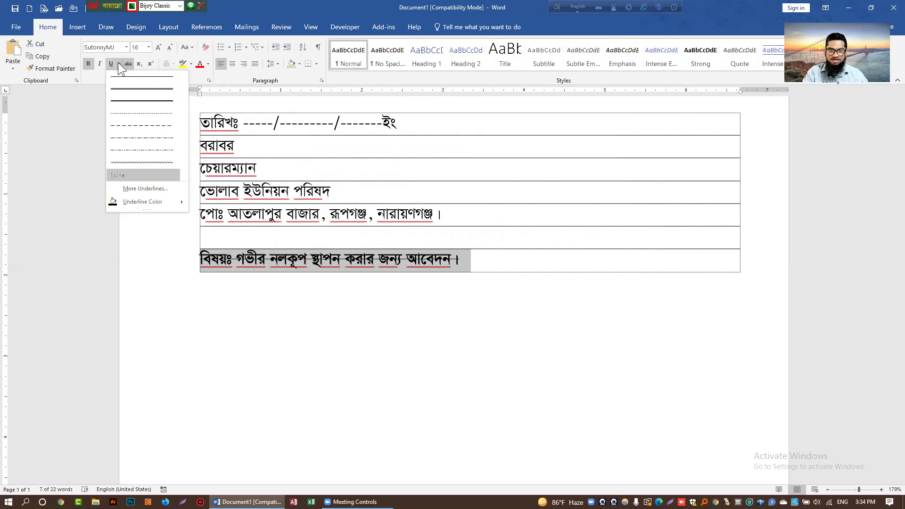
{"action": "left_click", "coordinate": [144, 101]}
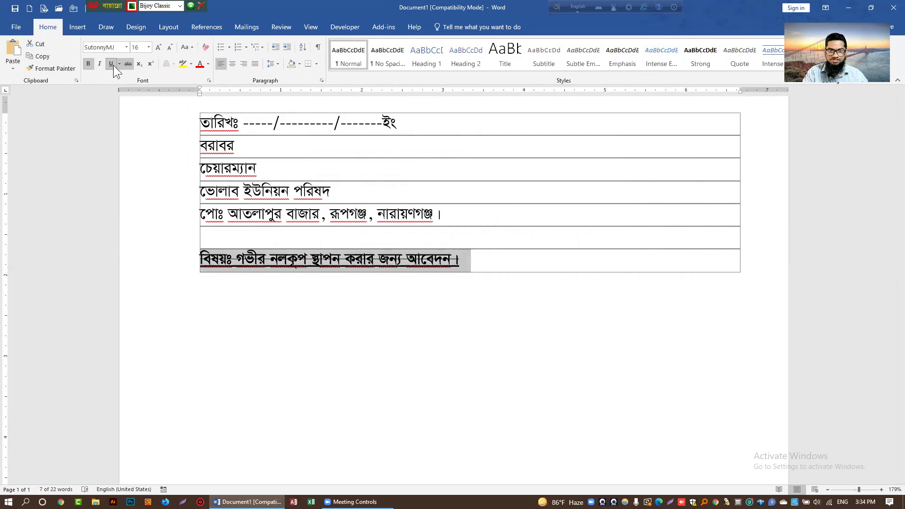
{"action": "left_click", "coordinate": [128, 63]}
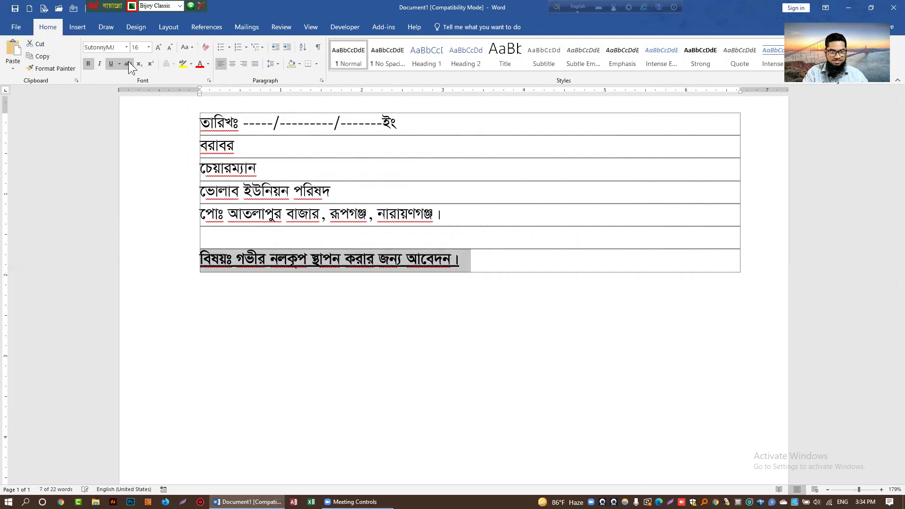
{"action": "left_click", "coordinate": [493, 258]}
{"action": "key", "text": "Return"}
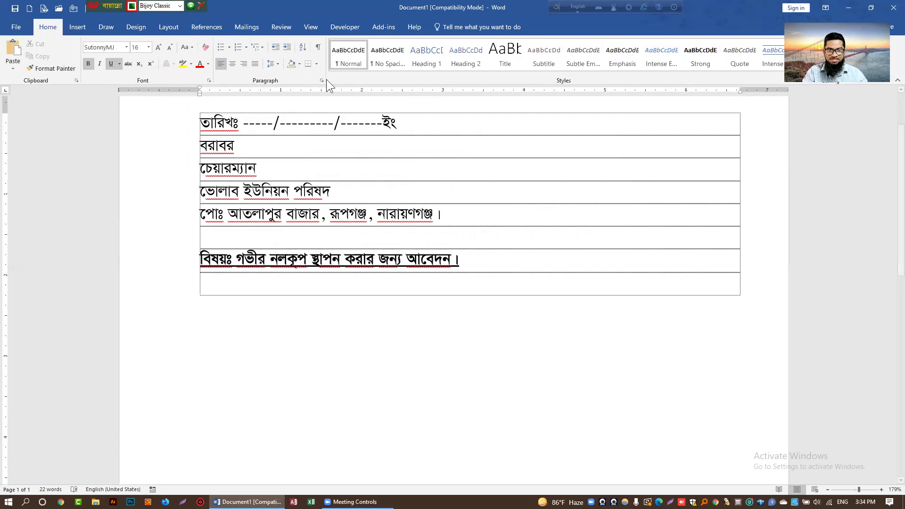
Turn bold off and type the greeting জনাব in a new row.
{"action": "left_click", "coordinate": [90, 64]}
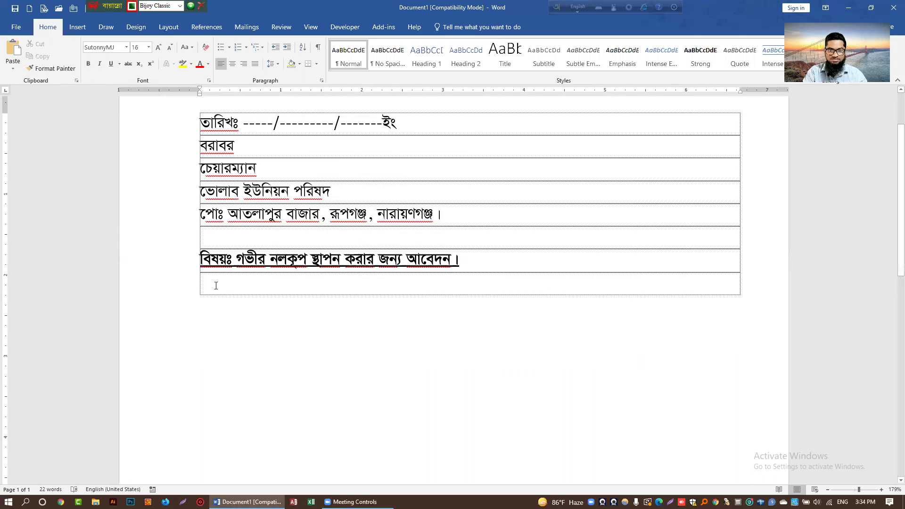
{"action": "key", "text": "Tab"}
{"action": "type", "text": "জনাব"}
In the next row, type the opening sentence 'সবিনয় নিবেদন এই যে ... একজন স্থায়ী বাসিন্দা।'.
{"action": "key", "text": "Tab"}
{"action": "type", "text": "সবিনয় নিবেদন এ্িই যে, "}
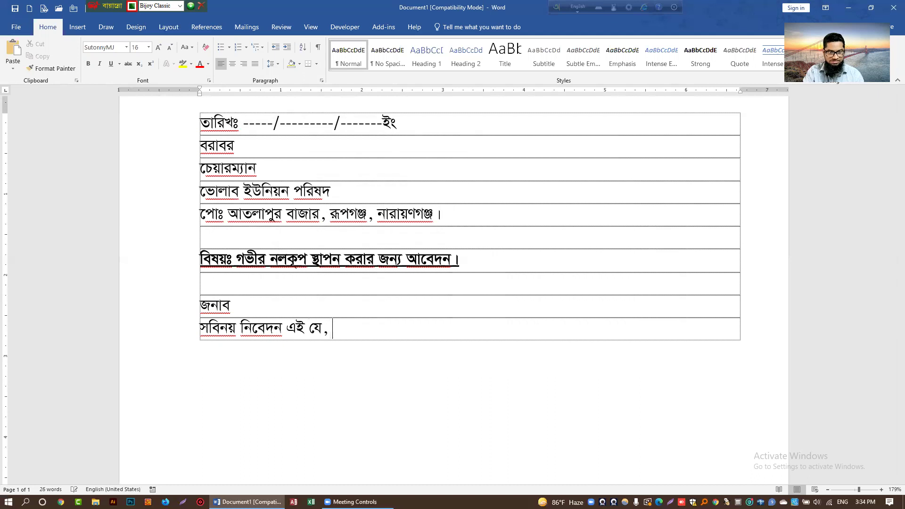
{"action": "type", "text": "আমি আপনার এ"}
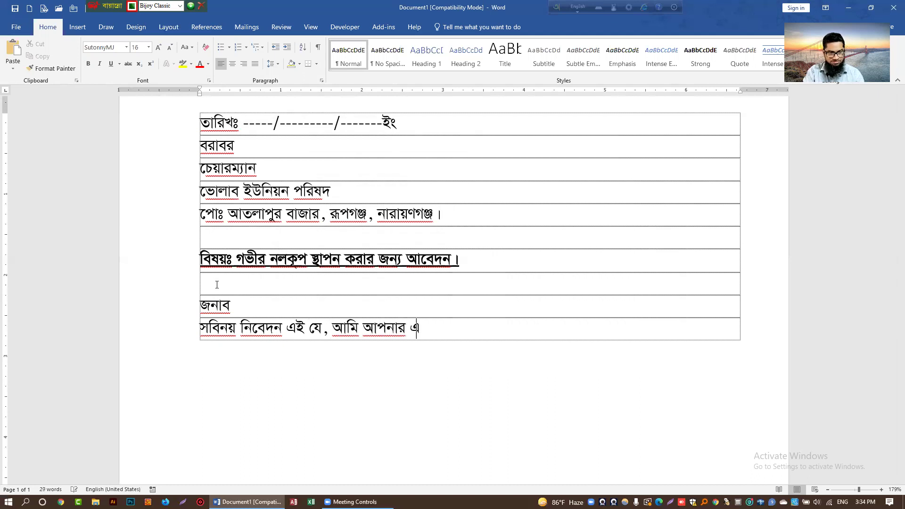
{"action": "key", "text": "BackSpace"}
{"action": "type", "text": "ই"}
{"action": "type", "text": "উনিয়েনর অন্তর্গত"}
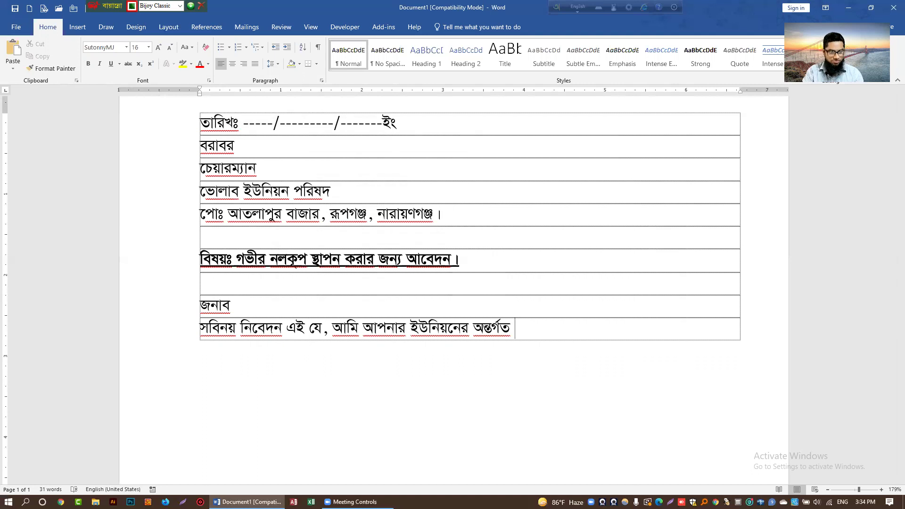
{"action": "type", "text": "৯"}
{"action": "type", "text": "৬ নং ওয়া"}
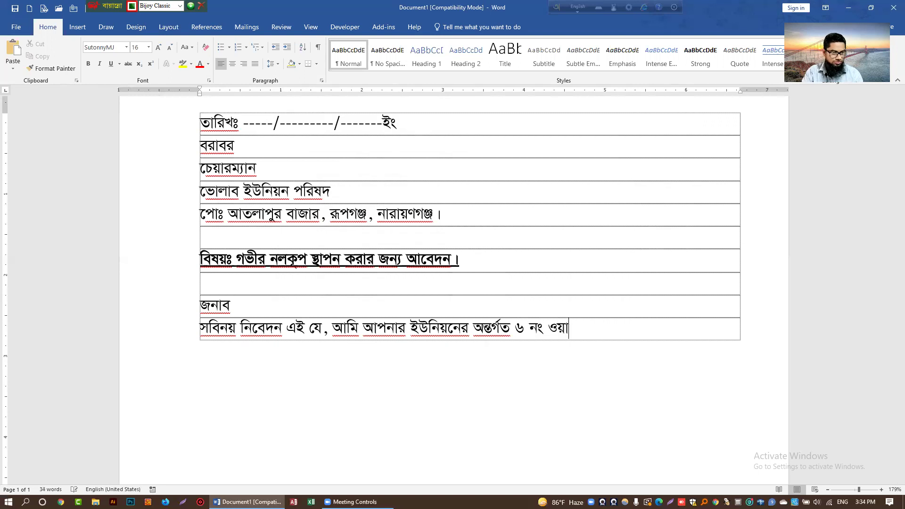
{"action": "type", "text": "েড"}
{"action": "type", "text": "র"}
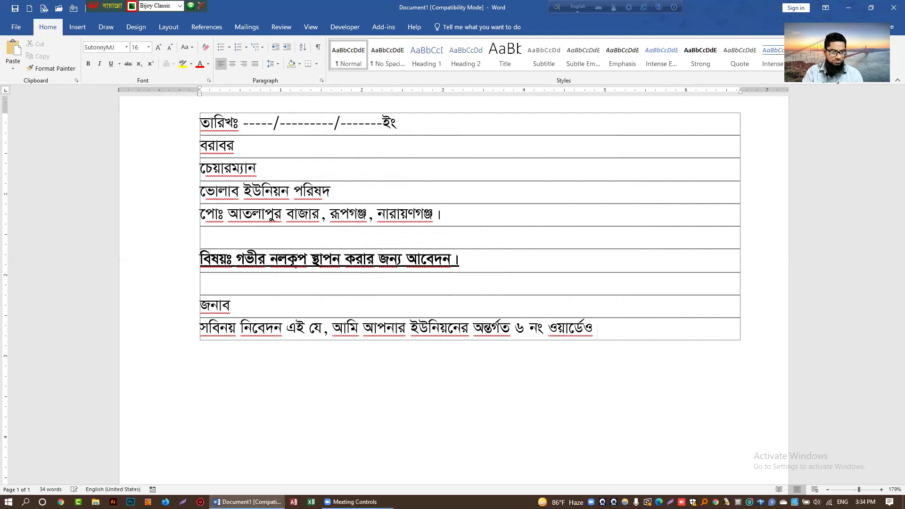
{"action": "type", "text": " একজন স"}
{"action": "key", "text": "BackSpace"}
{"action": "type", "text": "স্থায়ী বাসিন্দা "}
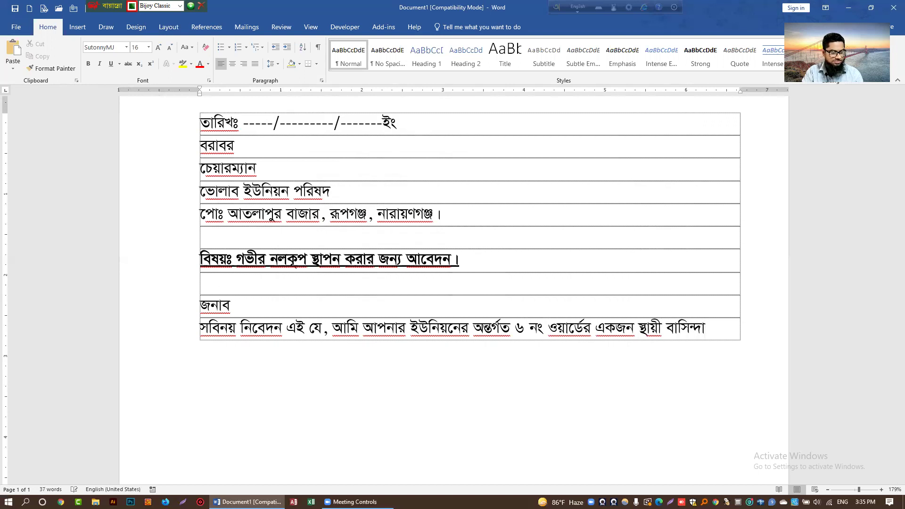
{"action": "type", "text": "।্"}
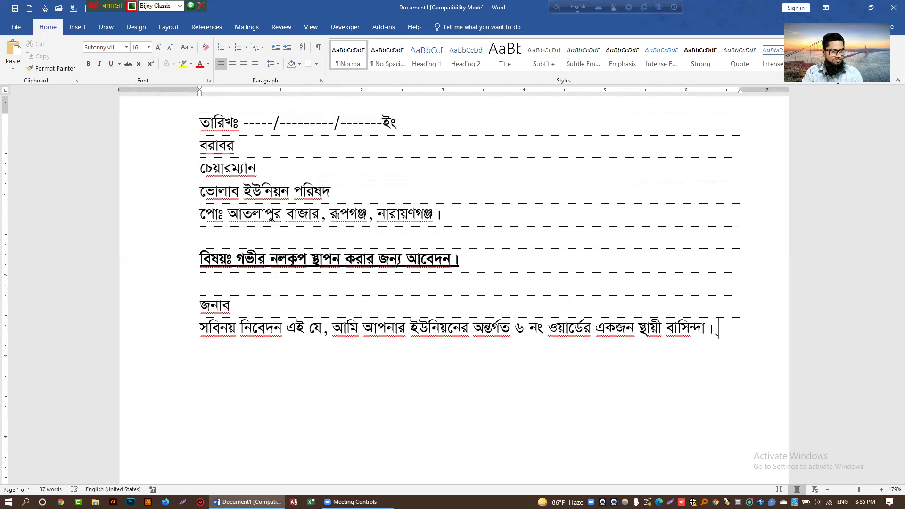
On a new body line, write that the area is poor and residents suffer waterborne diseases from lacking clean water.
{"action": "key", "text": "Return"}
{"action": "type", "text": "আমাদের এলাকাটি অত্যন্ত"}
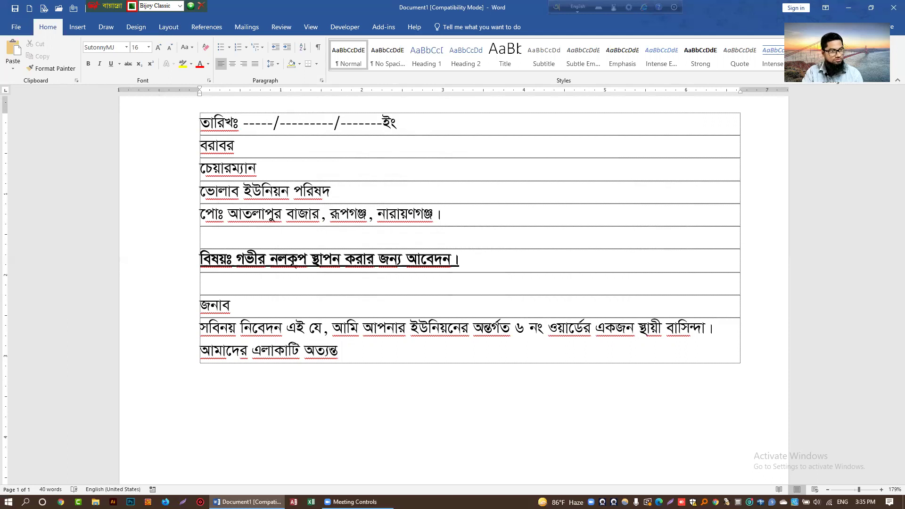
{"action": "type", "text": "গরীব এলাকা। এখানে প"}
{"action": "key", "text": "BackSpace"}
{"action": "type", "text": "বিশ"}
{"action": "type", "text": "ুদ্ধ পানীয় জরে"}
{"action": "type", "text": "লর অ"}
{"action": "type", "text": "ভাবে আমা"}
{"action": "type", "text": "র প্রতিনিয়ত"}
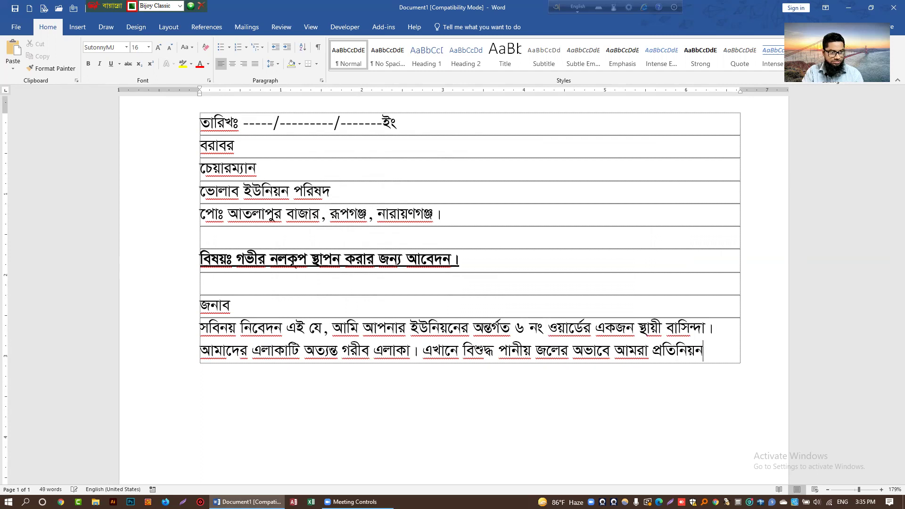
{"action": "type", "text": " িবিভিন্ন পানিবাহিত রোগে"}
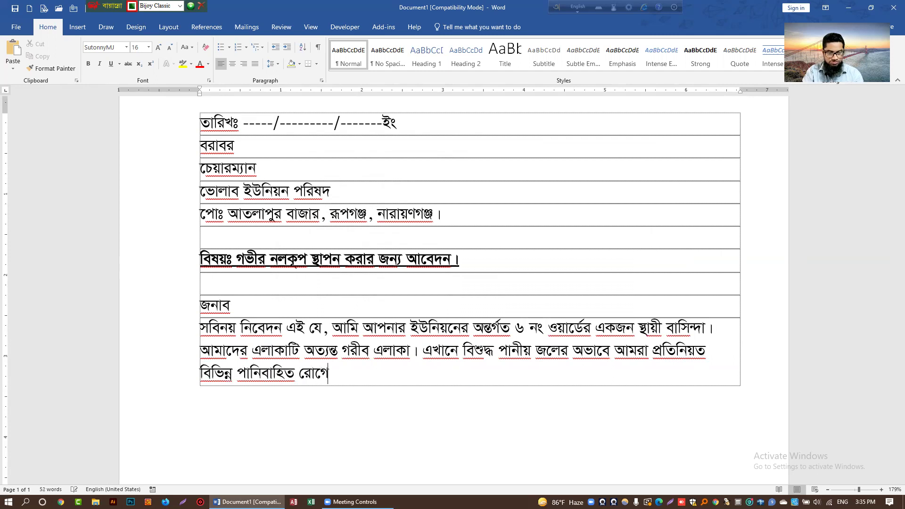
{"action": "type", "text": "আক্তা"}
{"action": "key", "text": "BackSpace"}
{"action": "key", "text": "BackSpace"}
{"action": "key", "text": "BackSpace"}
{"action": "type", "text": "ক্রান্ত হচ্ছি। "}
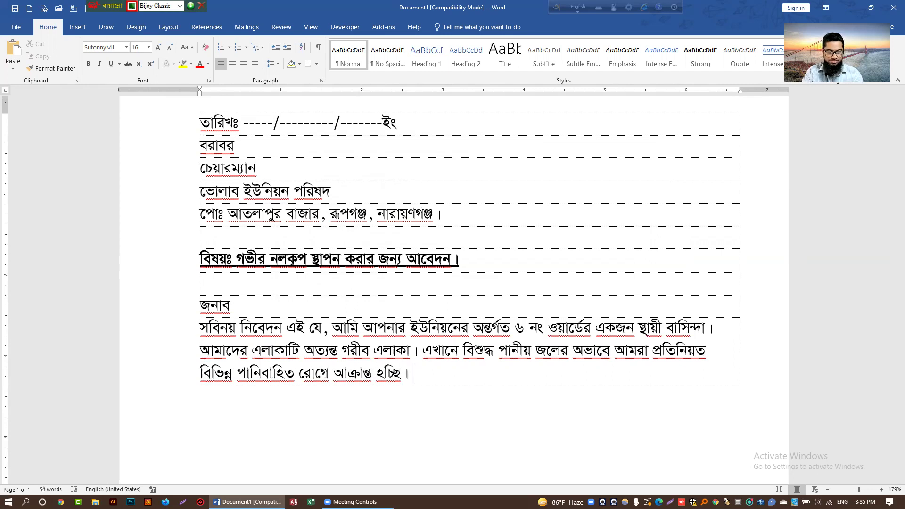
{"action": "type", "text": "এমাত"}
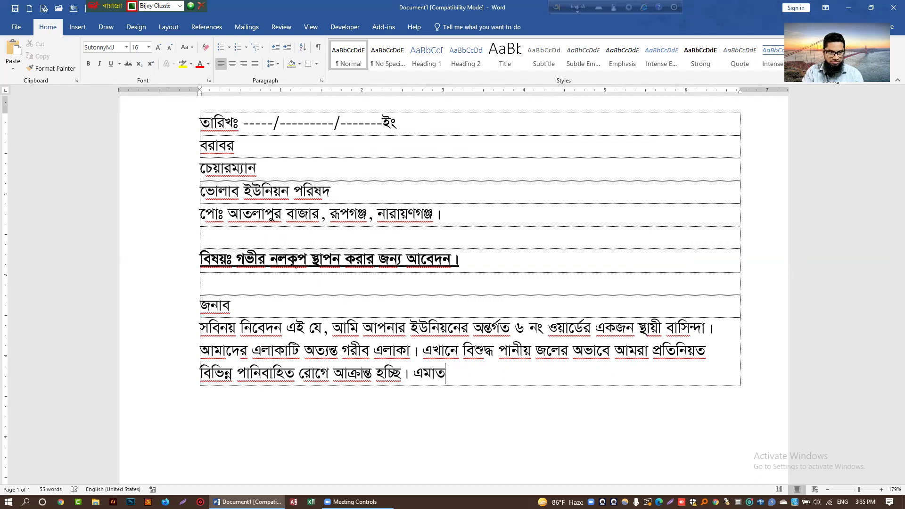
{"action": "type", "text": "াবস্তায়"}
Write that solving the drinking-water problem needs a deep tube well installed without delay ('অনতিবিলম্বে একটি গভীর নলকূপ স্থাপন').
{"action": "key", "text": "BackSpace"}
{"action": "key", "text": "BackSpace"}
{"action": "key", "text": "BackSpace"}
{"action": "type", "text": "স্থায়"}
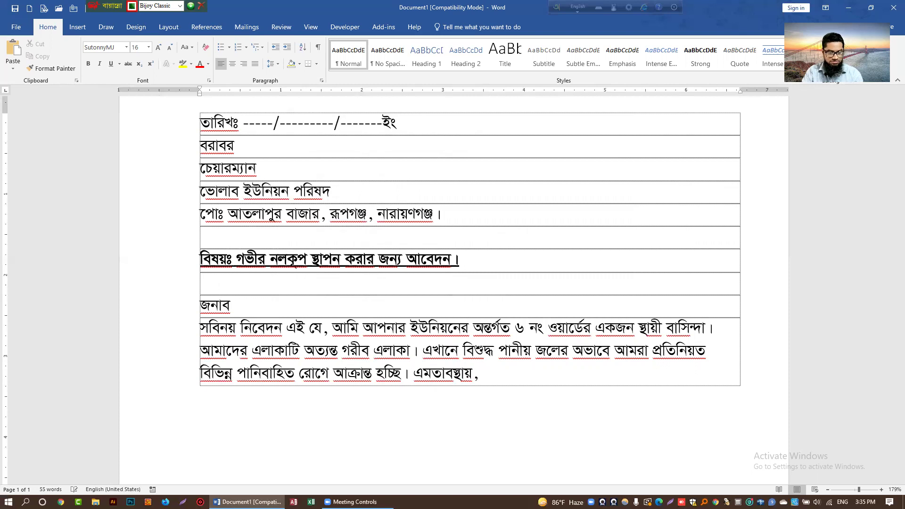
{"action": "type", "text": "পানীয় জলের সমস্যা সমাধানের"}
{"action": "key", "text": "BackSpace"}
{"action": "key", "text": "BackSpace"}
{"action": "key", "text": "BackSpace"}
{"action": "type", "text": "ের সমস্যা সমাধানের জন্য "}
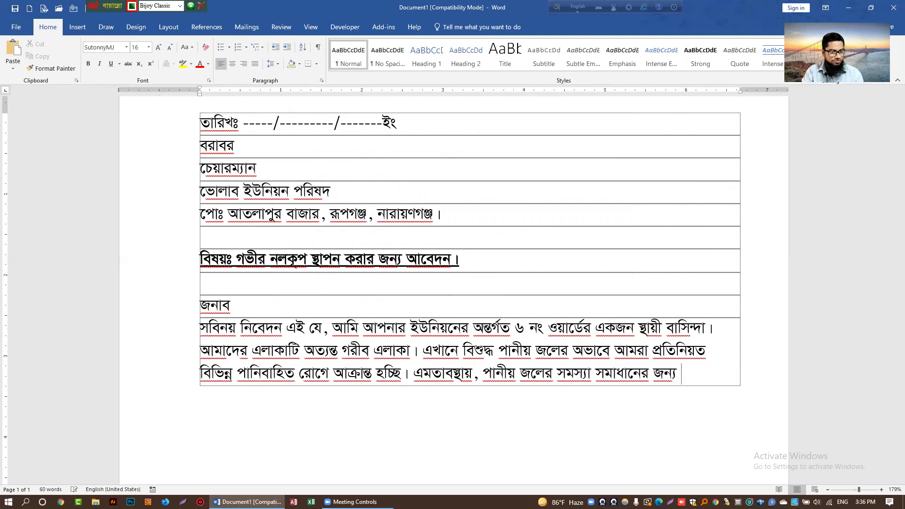
{"action": "type", "text": "এখানে অনতিবিচল"}
{"action": "key", "text": "BackSpace"}
{"action": "key", "text": "BackSpace"}
{"action": "type", "text": "লম্বে "}
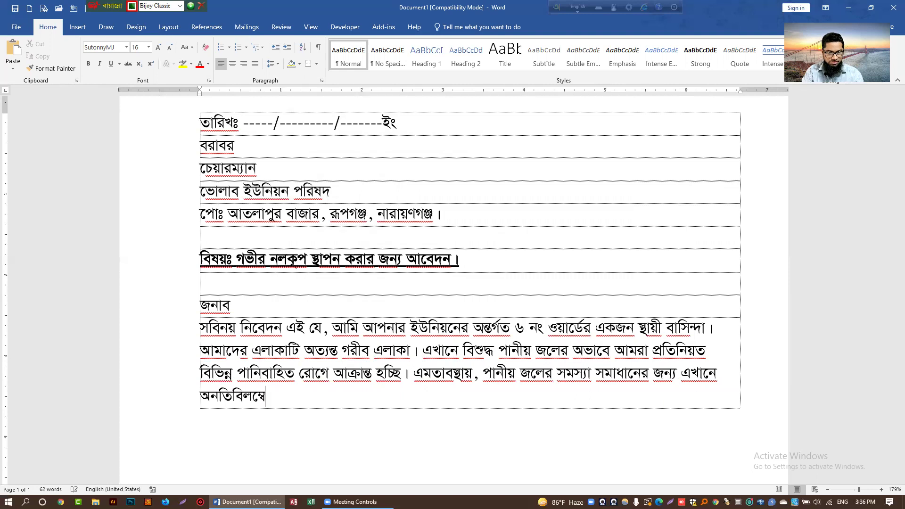
{"action": "type", "text": "একটি গীভীর নলক"}
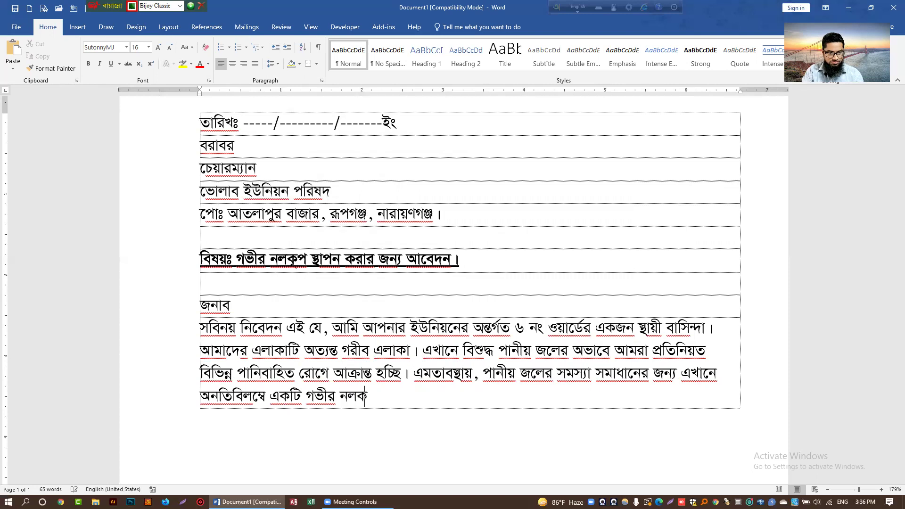
{"action": "type", "text": "প স্তাপন"}
End the paragraph with 'করা প্রয়োজন। কিন্তু আমাদের পক্ষে এর নির্মাণ ব্যয় মেটানো সম্ভব নয়।'.
{"action": "key", "text": "BackSpace"}
{"action": "key", "text": "BackSpace"}
{"action": "key", "text": "BackSpace"}
{"action": "key", "text": "BackSpace"}
{"action": "type", "text": "্থাপন করা প্রেয়োজন।"}
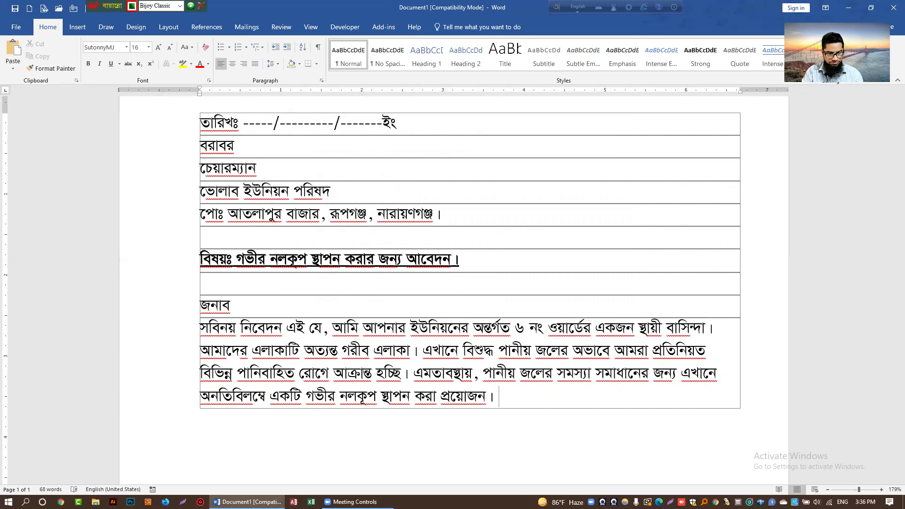
{"action": "type", "text": "কিন্তু আমাদেও"}
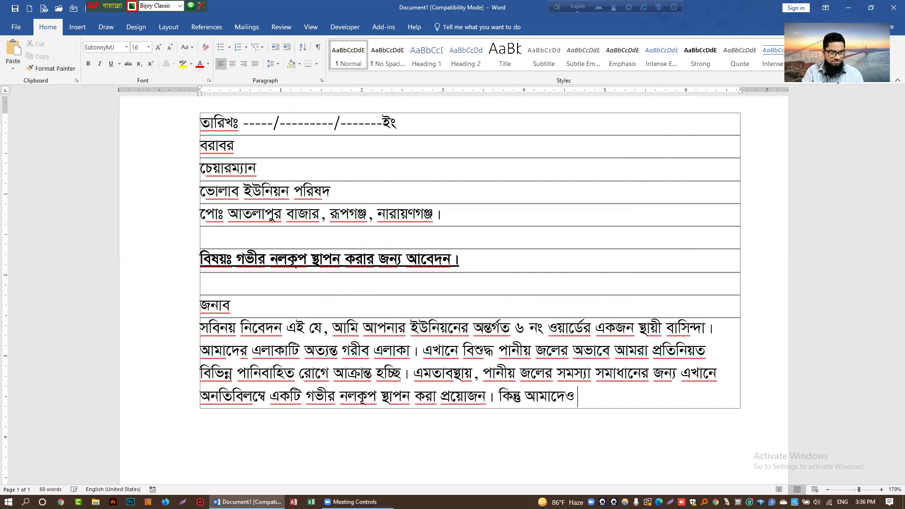
{"action": "type", "text": "র পেক্ষ"}
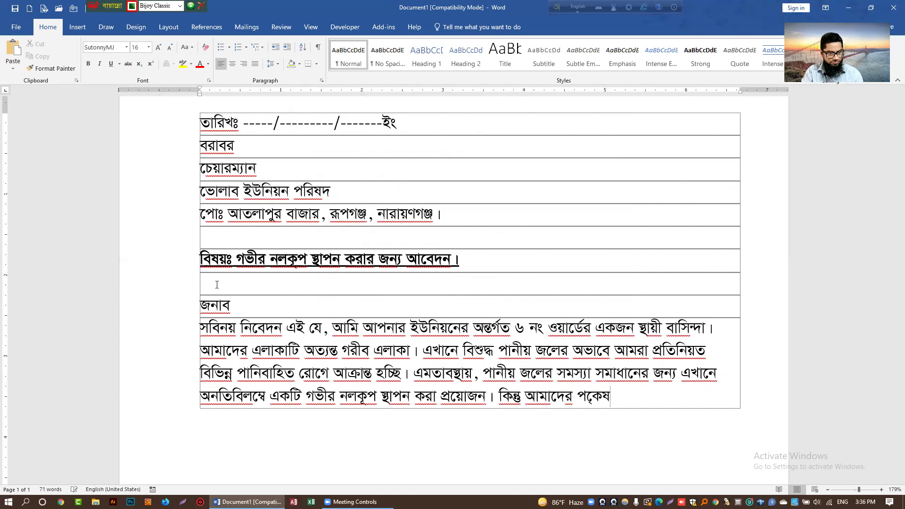
{"action": "type", "text": "ন"}
{"action": "key", "text": "BackSpace"}
{"action": "key", "text": "BackSpace"}
{"action": "type", "text": "ক্ষে এর নির্মাণ ব্যায় মেটানে"}
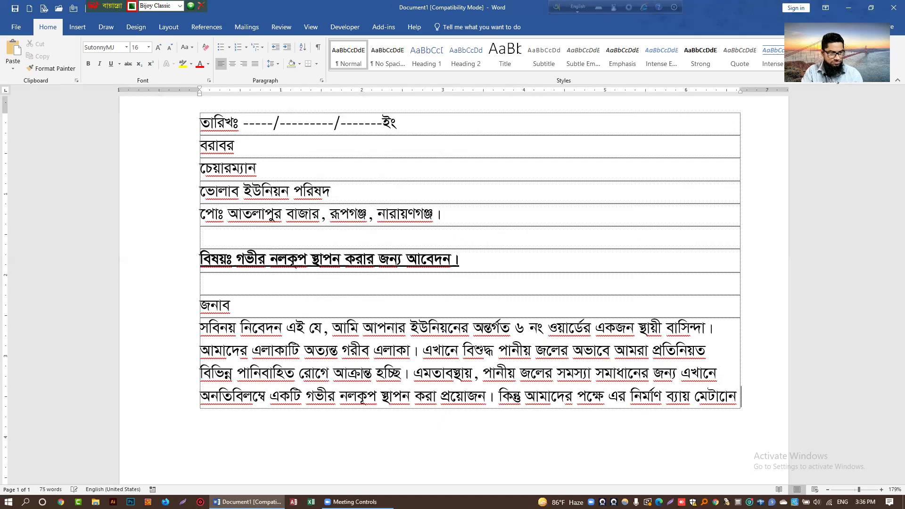
{"action": "key", "text": "BackSpace"}
{"action": "type", "text": "নো"}
{"action": "type", "text": " সম্ভব নয়।"}
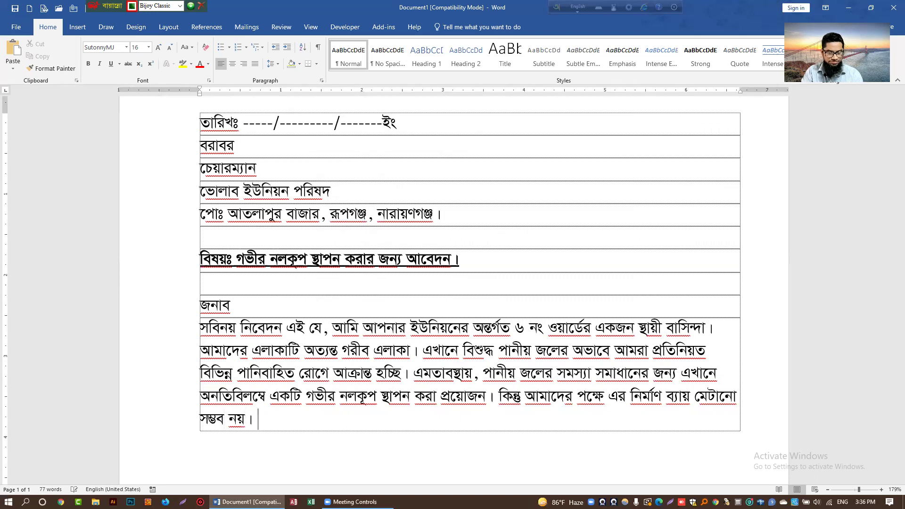
Add an empty row below the body paragraph.
{"action": "scroll", "coordinate": [469, 264], "scroll_direction": "down", "scroll_amount": 2}
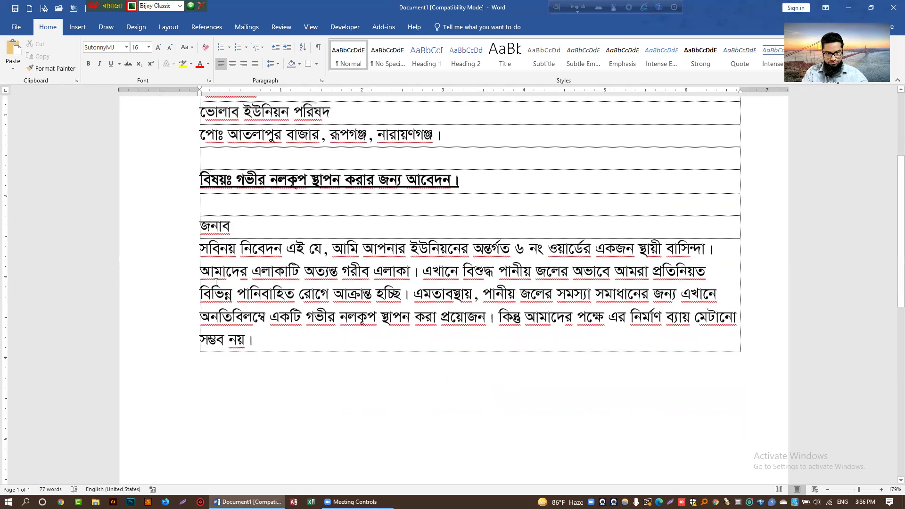
{"action": "key", "text": "Tab"}
{"action": "key", "text": "Tab"}
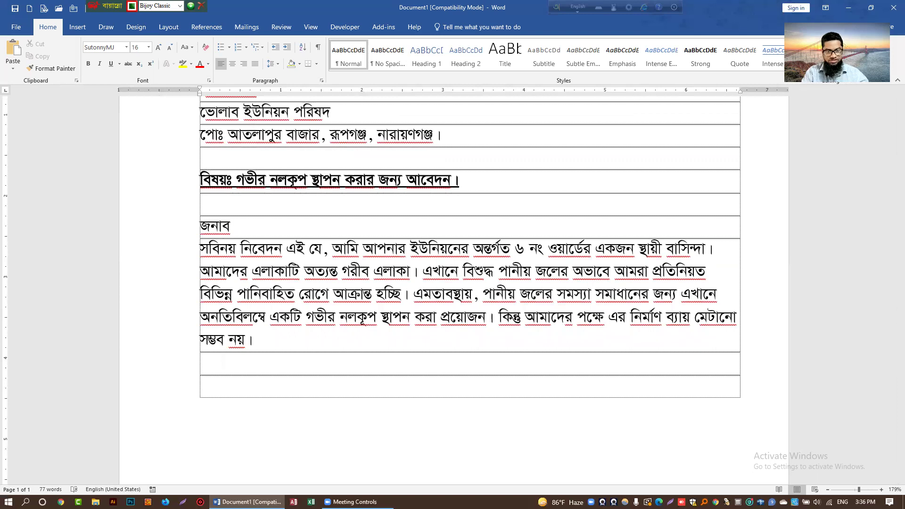
{"action": "scroll", "coordinate": [290, 270], "scroll_direction": "up", "scroll_amount": 2}
{"action": "scroll", "coordinate": [290, 270], "scroll_direction": "up", "scroll_amount": 1}
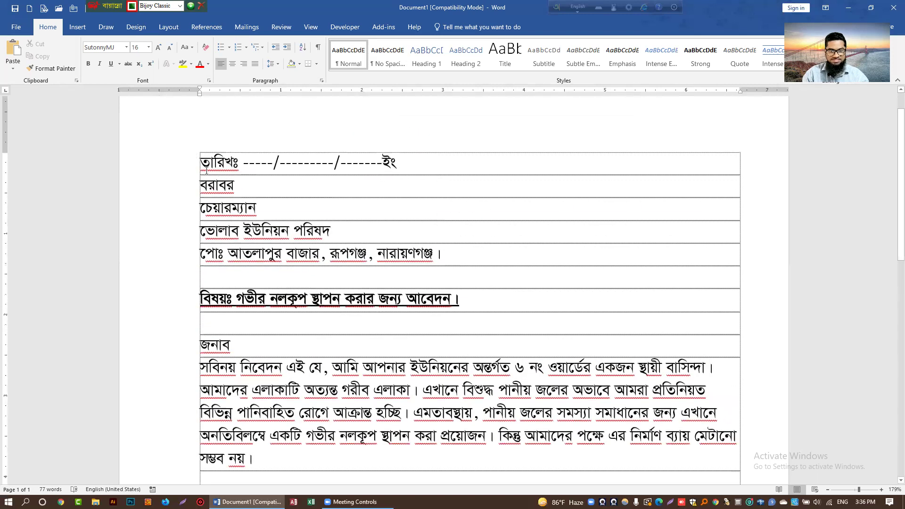
{"action": "left_click_drag", "start_coordinate": [206, 170], "coordinate": [329, 212]}
{"action": "left_click", "coordinate": [412, 160]}
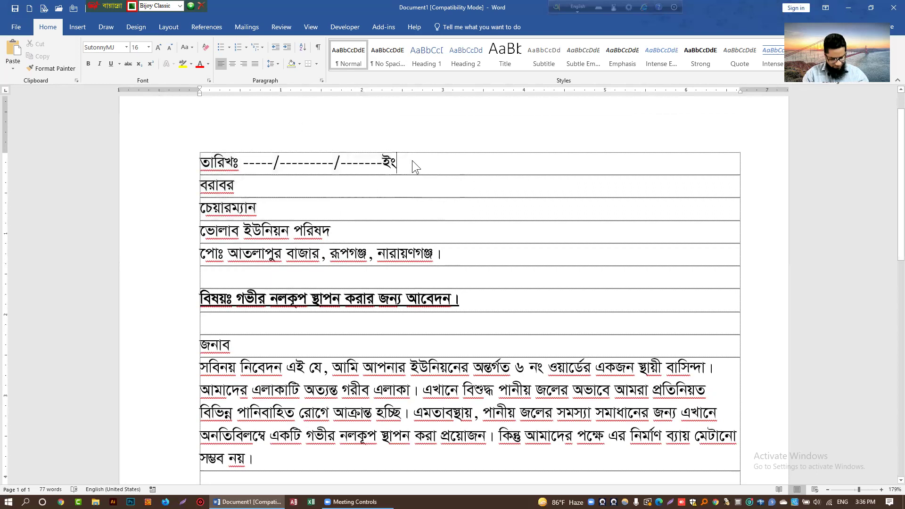
Select the letter text and justify it so the body aligns with both row edges.
{"action": "scroll", "coordinate": [362, 210], "scroll_direction": "down", "scroll_amount": 2}
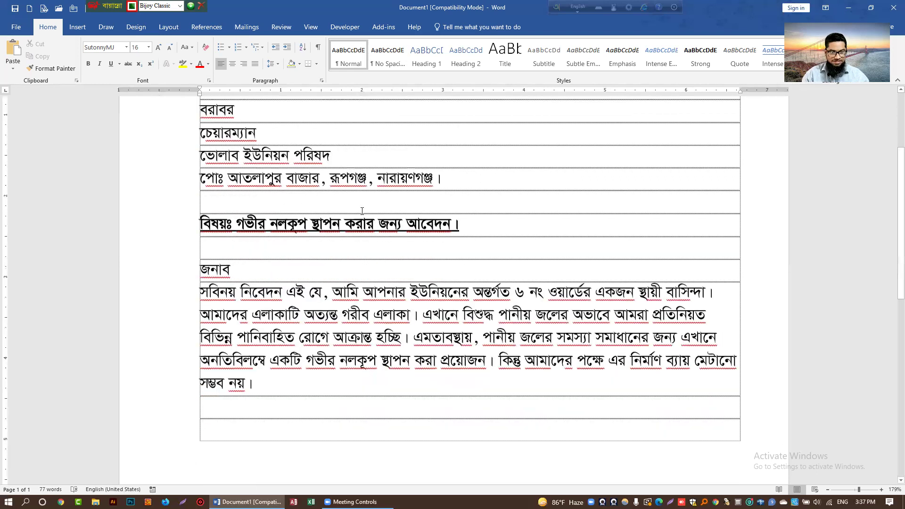
{"action": "scroll", "coordinate": [362, 210], "scroll_direction": "down", "scroll_amount": 1}
{"action": "scroll", "coordinate": [330, 282], "scroll_direction": "up", "scroll_amount": 3}
{"action": "scroll", "coordinate": [285, 398], "scroll_direction": "down", "scroll_amount": 5}
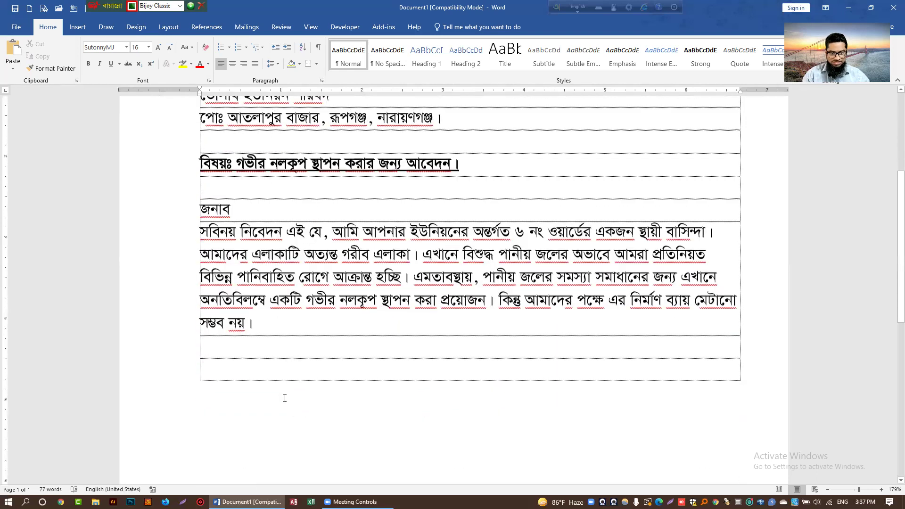
{"action": "scroll", "coordinate": [765, 334], "scroll_direction": "up", "scroll_amount": 2}
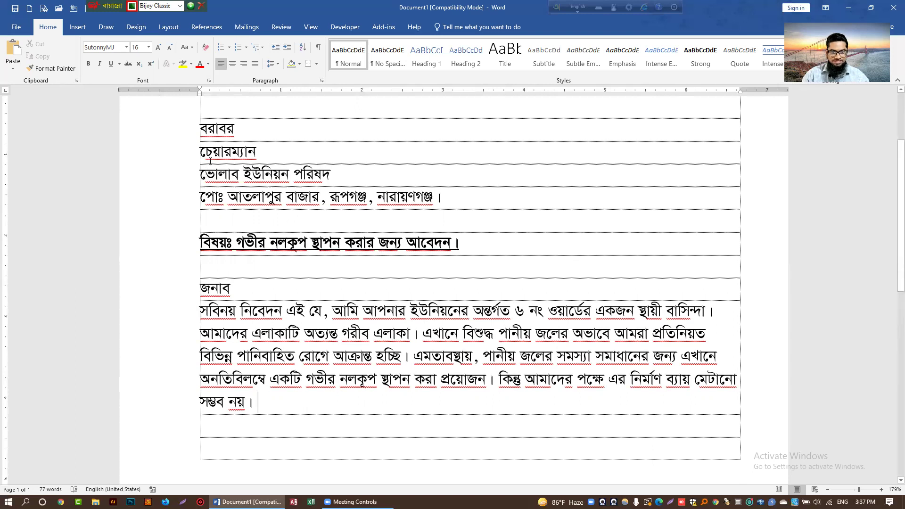
{"action": "left_click_drag", "start_coordinate": [227, 133], "coordinate": [201, 133]}
{"action": "scroll", "coordinate": [202, 141], "scroll_direction": "up", "scroll_amount": 3}
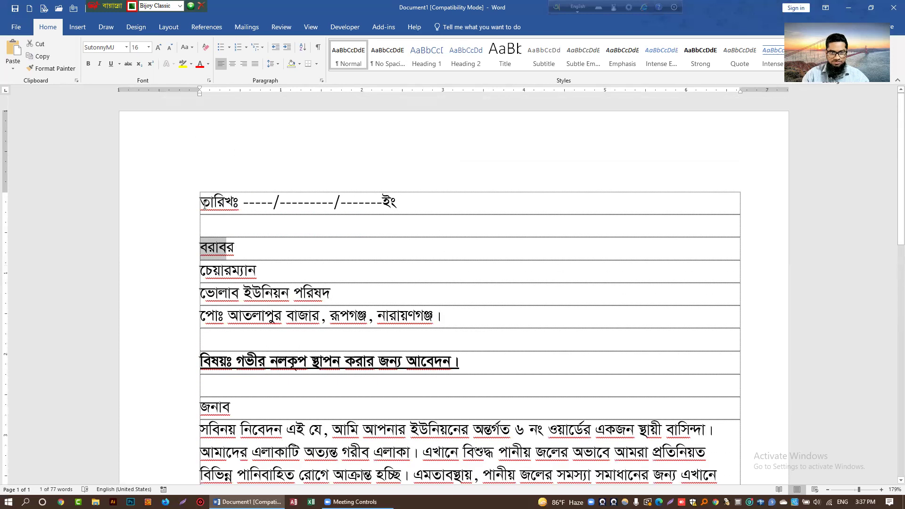
{"action": "left_click_drag", "start_coordinate": [288, 217], "coordinate": [601, 252]}
{"action": "scroll", "coordinate": [556, 249], "scroll_direction": "down", "scroll_amount": 7}
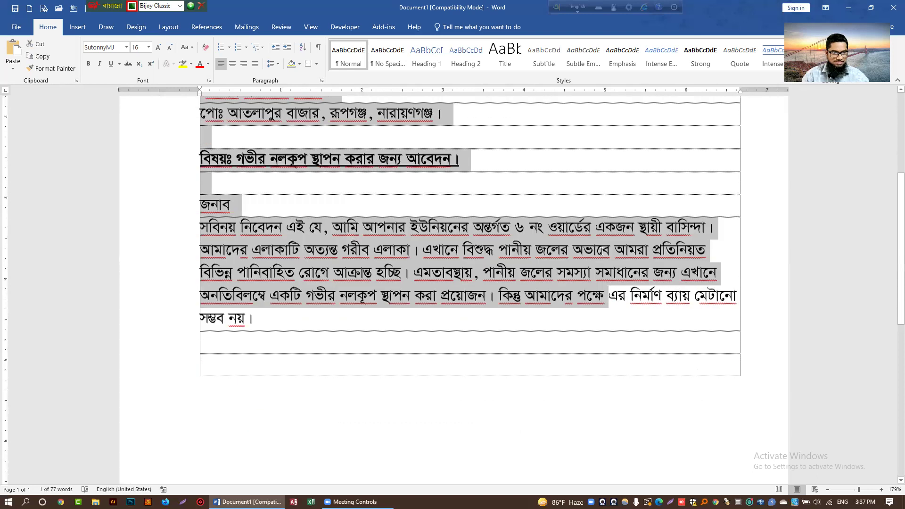
{"action": "left_click", "coordinate": [255, 64]}
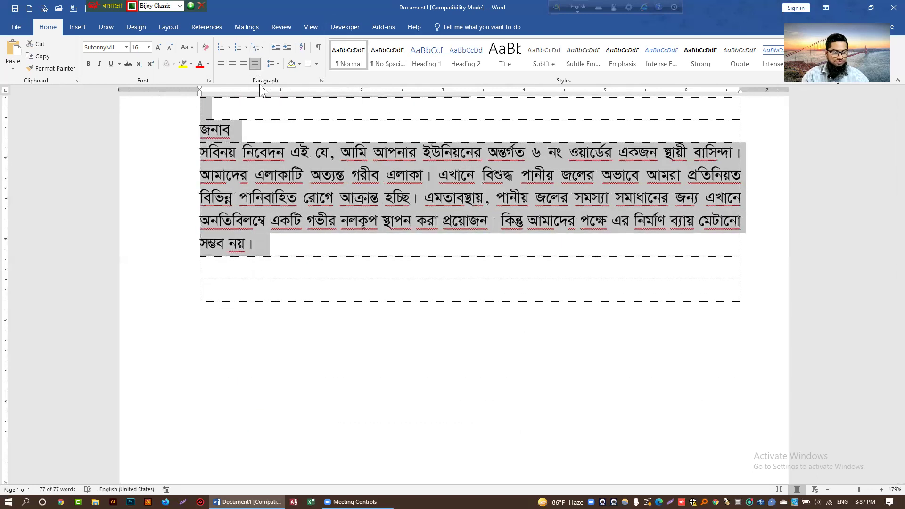
{"action": "left_click", "coordinate": [271, 251]}
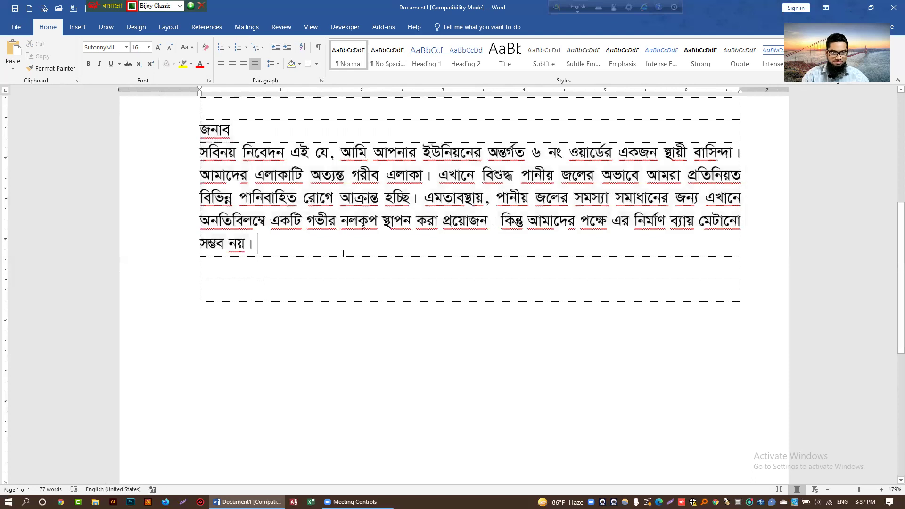
Begin the closing request row with 'অতএব, মহোদয় সমীপে আকুল আবেদন আমাদের'.
{"action": "key", "text": "Return"}
{"action": "key", "text": "Return"}
{"action": "type", "text": "অ"}
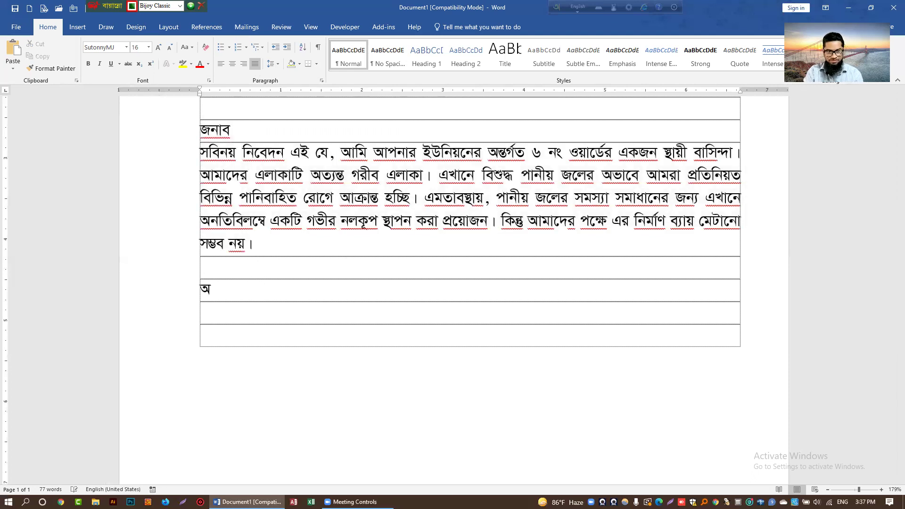
{"action": "type", "text": "ত্ব"}
{"action": "type", "text": "এবক"}
{"action": "key", "text": "BackSpace"}
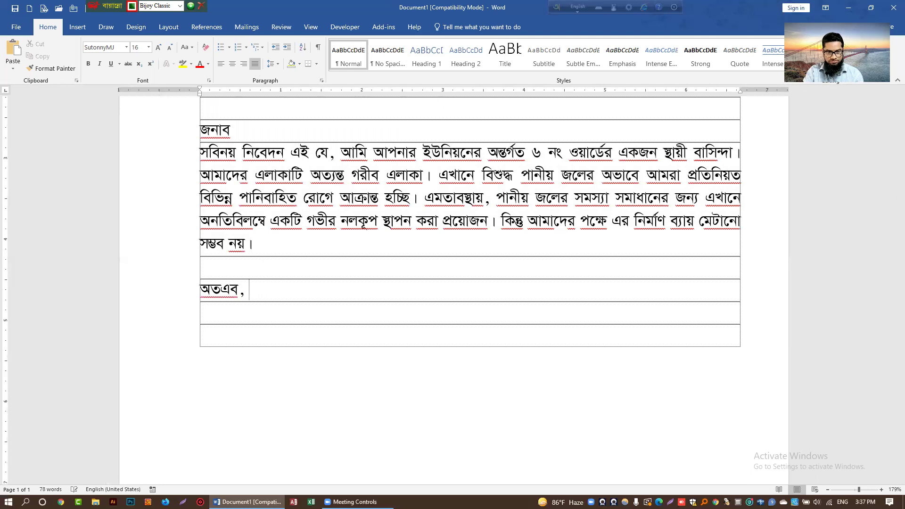
{"action": "key", "text": "BackSpace"}
{"action": "type", "text": "মহোদয় সন"}
{"action": "key", "text": "BackSpace"}
{"action": "type", "text": "মীপে আকুলি"}
{"action": "key", "text": "BackSpace"}
{"action": "key", "text": "BackSpace"}
{"action": "type", "text": "ল আরেব"}
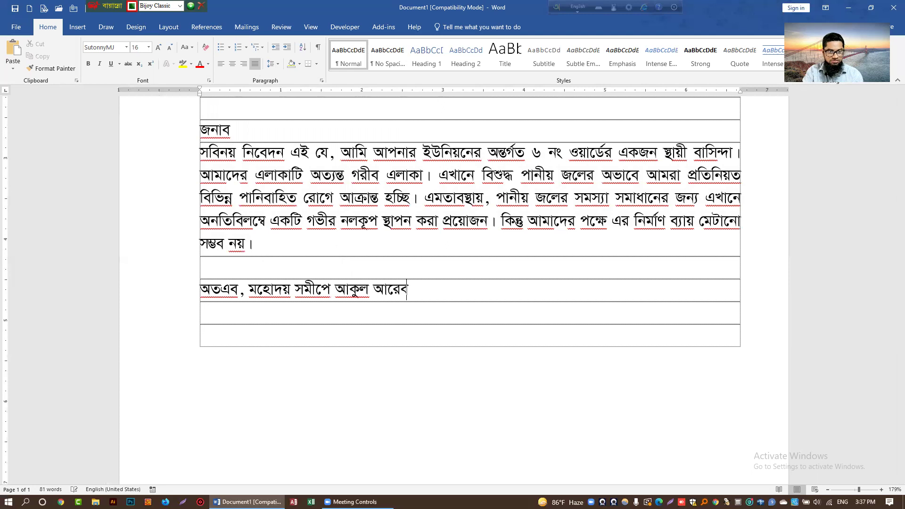
{"action": "key", "text": "BackSpace"}
{"action": "key", "text": "BackSpace"}
{"action": "key", "text": "BackSpace"}
{"action": "type", "text": "বেদন"}
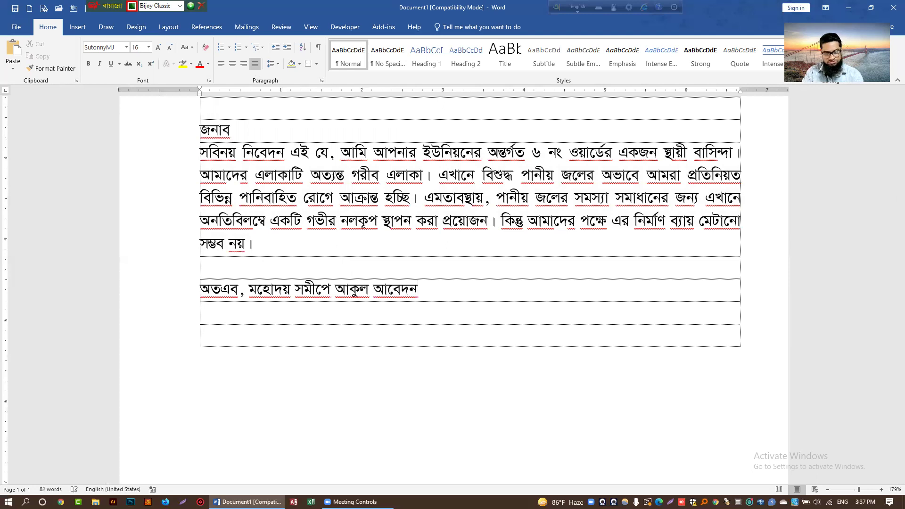
{"action": "type", "text": " আমাদেও"}
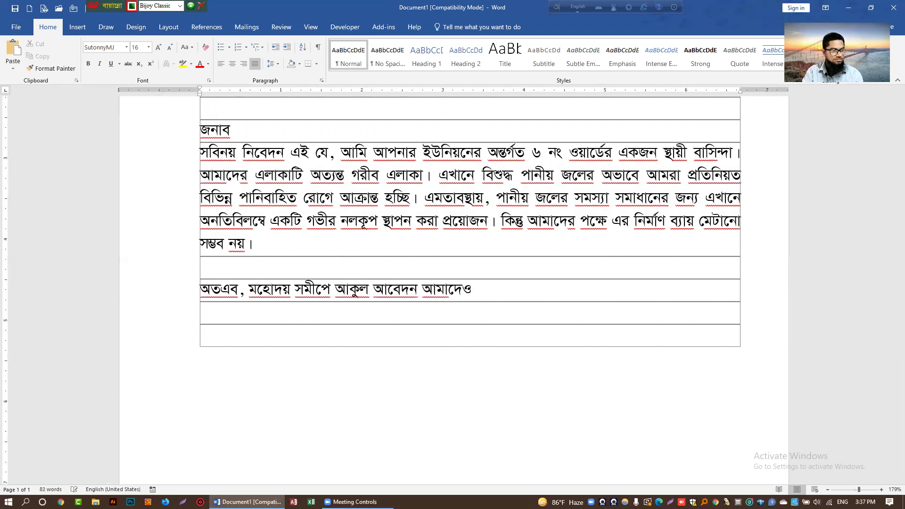
{"action": "key", "text": "BackSpace"}
{"action": "type", "text": "র পর"}
Finish it with 'পানীয় জলের সমস্যা সমাধানের জন্য অনতিবিলম্বে একটি গভীর নলকূপ স্থাপন করে বাধিত করবেন।'.
{"action": "key", "text": "BackSpace"}
{"action": "type", "text": "ানীয় জলে"}
{"action": "key", "text": "BackSpace"}
{"action": "type", "text": "লের সমস্যা সমা"}
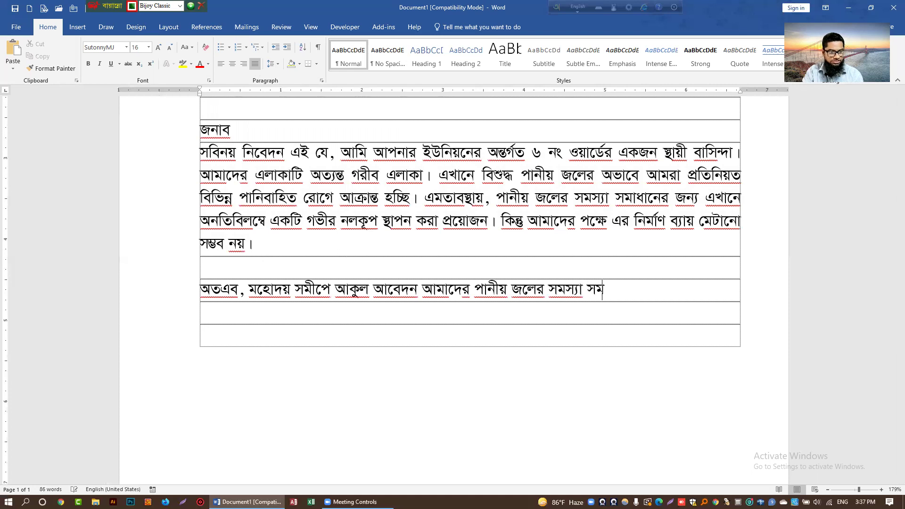
{"action": "type", "text": "ধানের জন্য "}
{"action": "type", "text": "অনতি"}
{"action": "type", "text": "বিলম্বের"}
{"action": "key", "text": "BackSpace"}
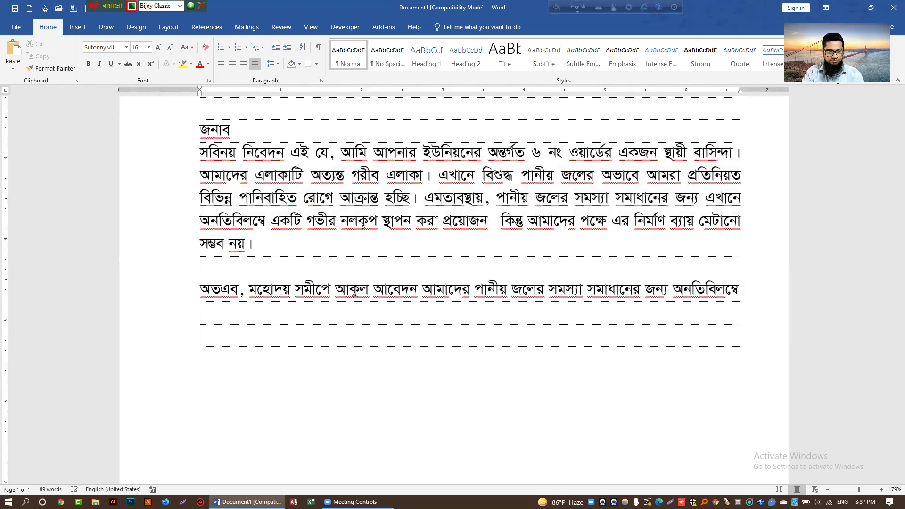
{"action": "type", "text": "ব"}
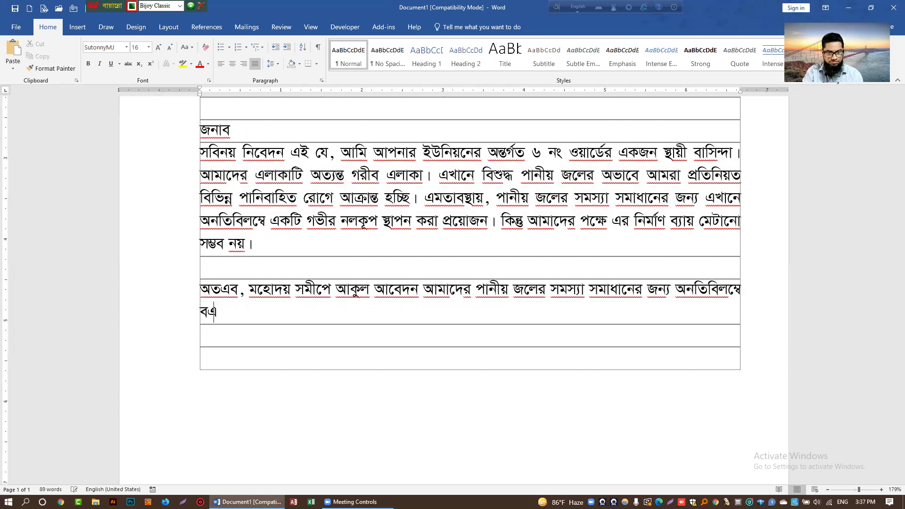
{"action": "key", "text": "BackSpace"}
{"action": "type", "text": "একটি"}
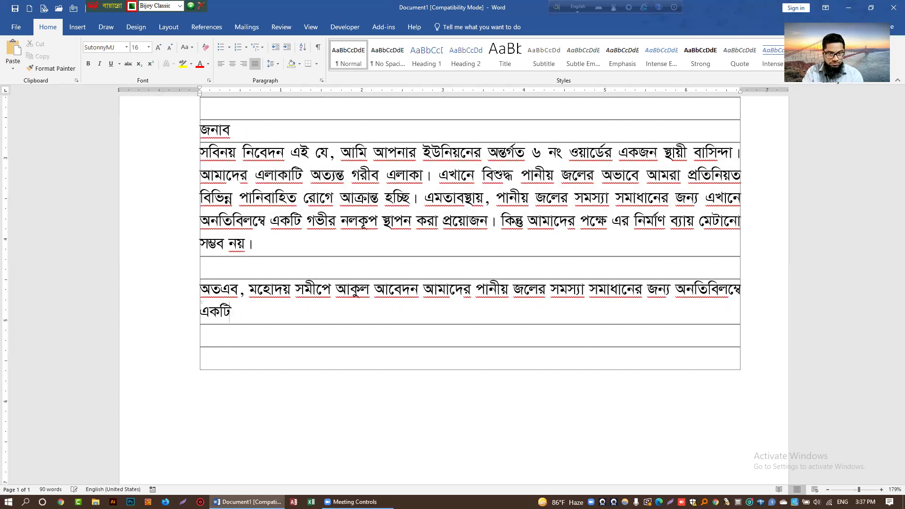
{"action": "type", "text": " গভীর নলকূল"}
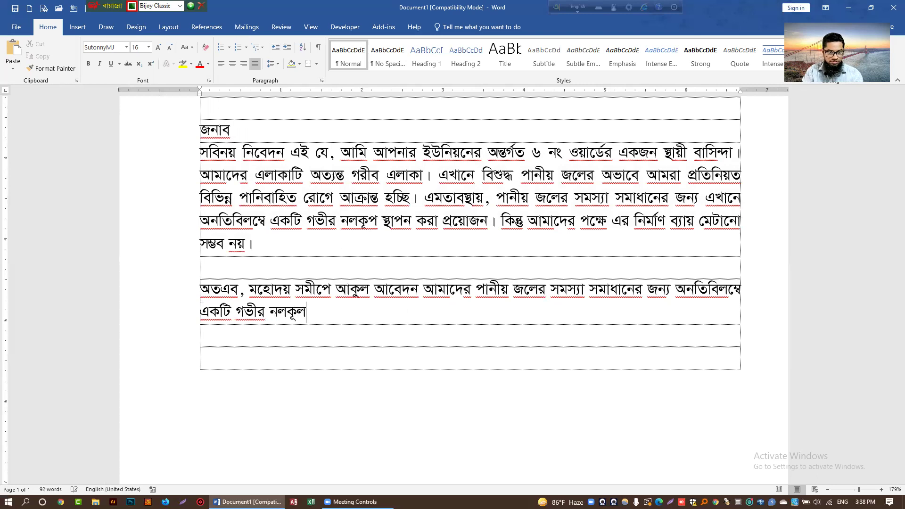
{"action": "key", "text": "BackSpace"}
{"action": "type", "text": "প স্থাপন ক"}
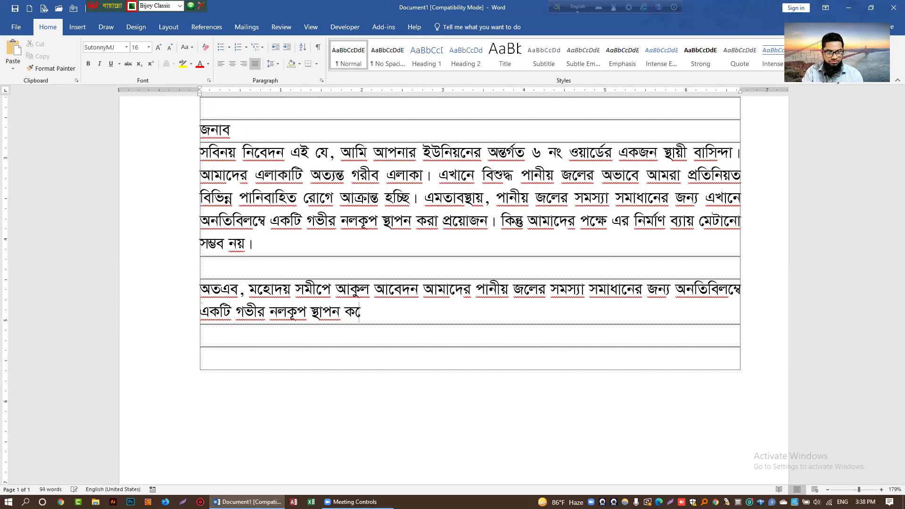
{"action": "type", "text": "ওে বা"}
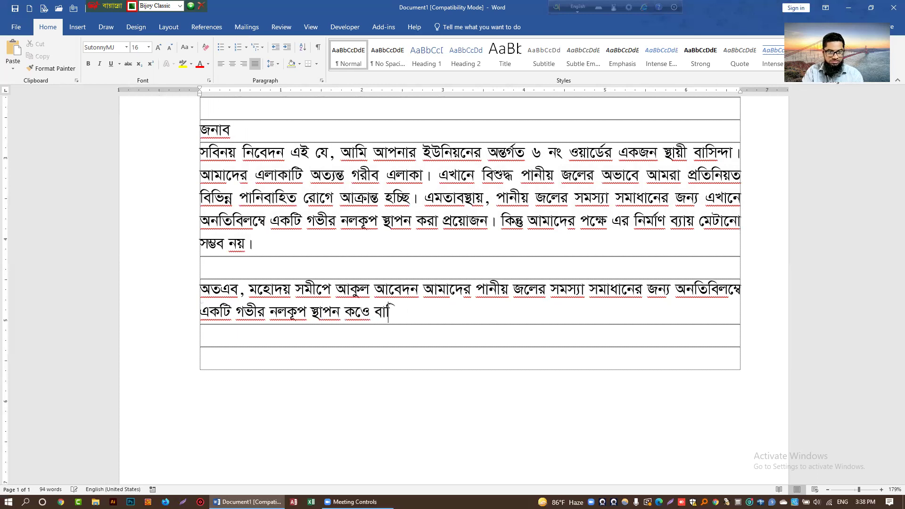
{"action": "key", "text": "BackSpace"}
{"action": "key", "text": "BackSpace"}
{"action": "key", "text": "BackSpace"}
{"action": "key", "text": "BackSpace"}
{"action": "type", "text": "রে বাধিত করবেন।"}
Type the closing 'বিনীত নিবেদক' on a new line below the request paragraph.
{"action": "key", "text": "Return"}
{"action": "key", "text": "Return"}
{"action": "type", "text": "এ"}
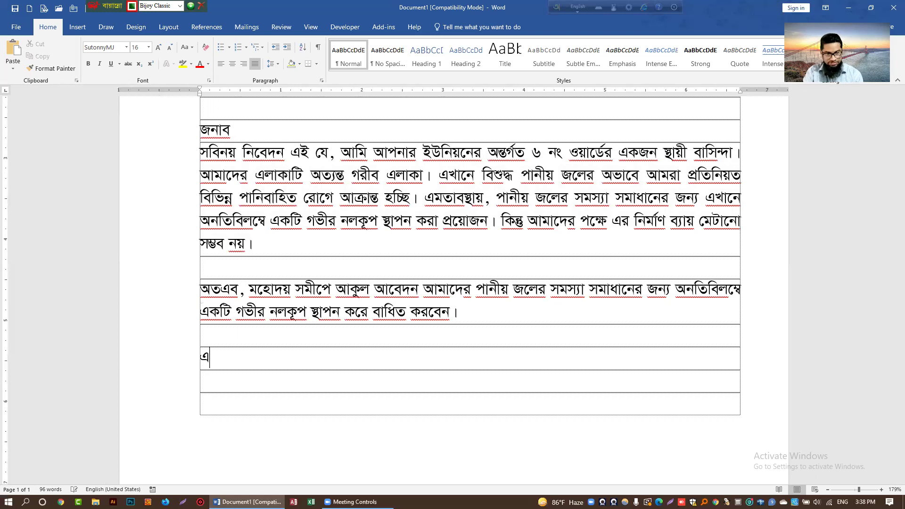
{"action": "key", "text": "BackSpace"}
{"action": "type", "text": "িবনীত নিবেদন"}
{"action": "key", "text": "BackSpace"}
{"action": "type", "text": "ক"}
Add 'এলাকাবাসীর পক্ষে' and, in a row below, the signer's name in parentheses.
{"action": "key", "text": "Return"}
{"action": "key", "text": "Return"}
{"action": "type", "text": "এ"}
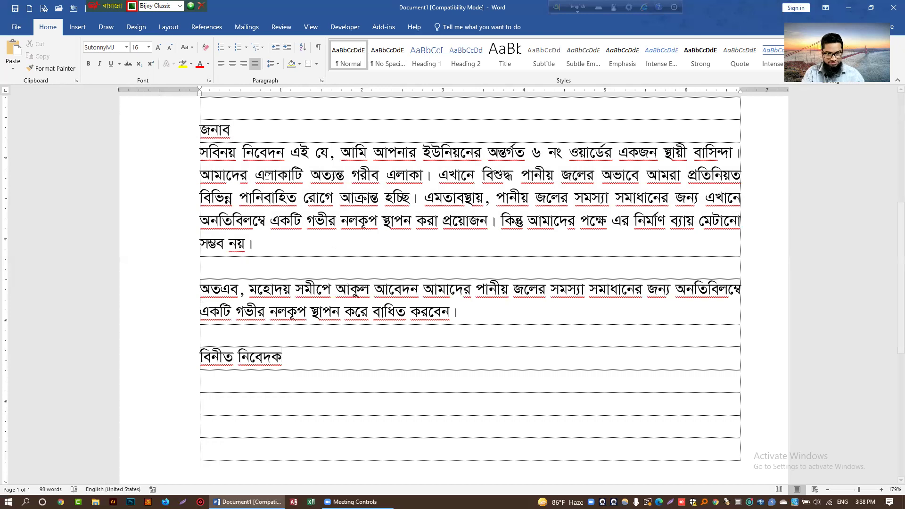
{"action": "type", "text": "এলাকাবাসীর পক্ষে"}
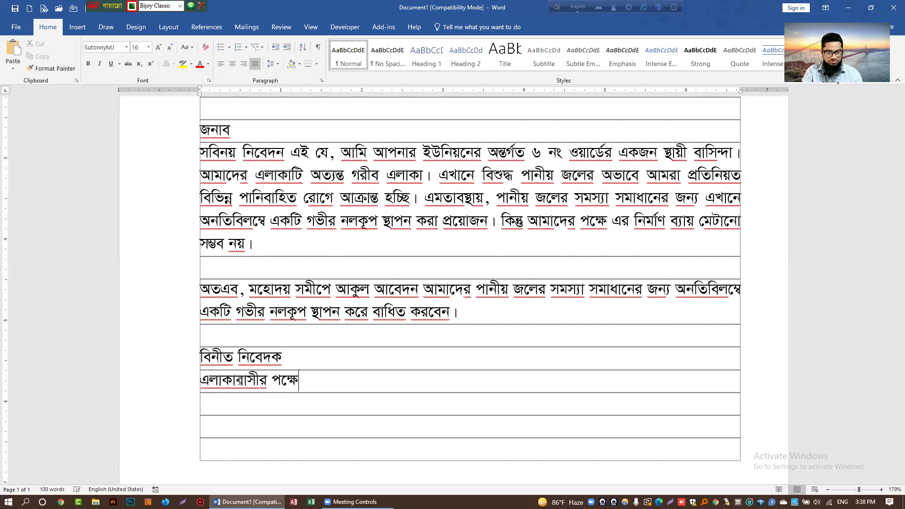
{"action": "key", "text": "Return"}
{"action": "key", "text": "Return"}
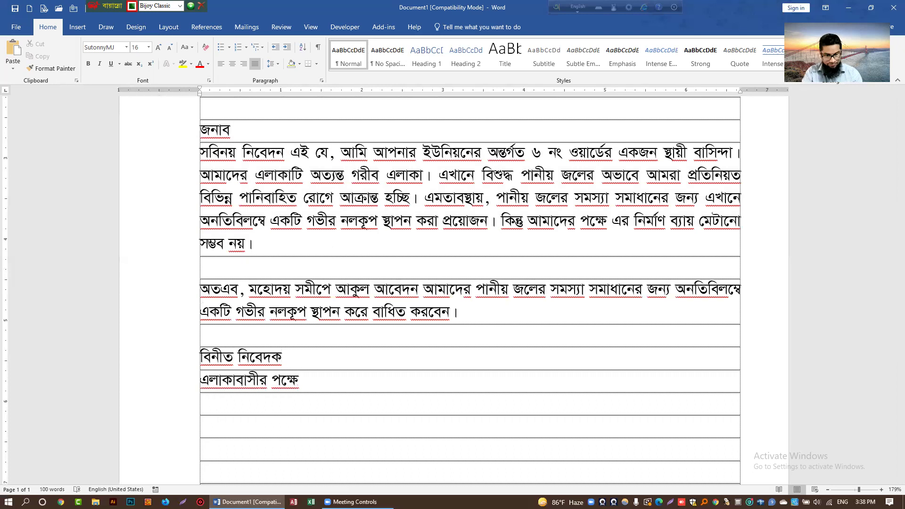
{"action": "type", "text": "("}
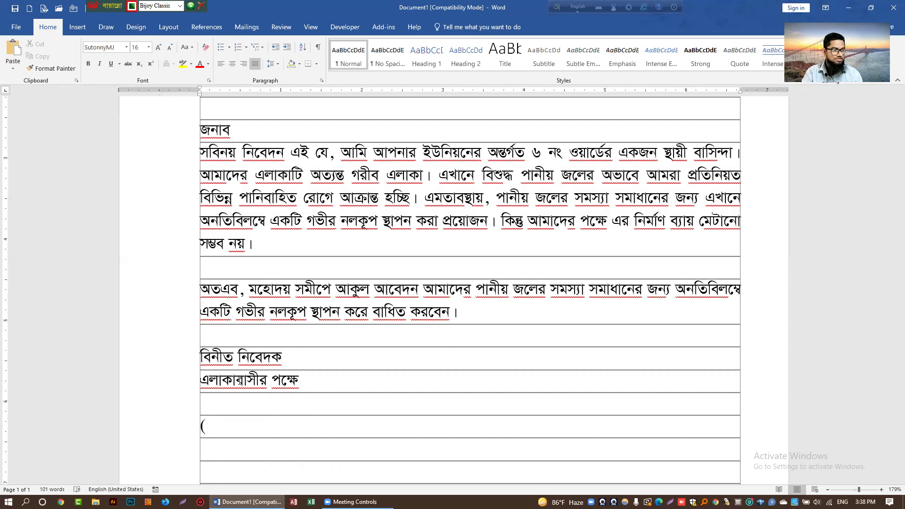
{"action": "type", "text": "আলমগীর হোসাইন"}
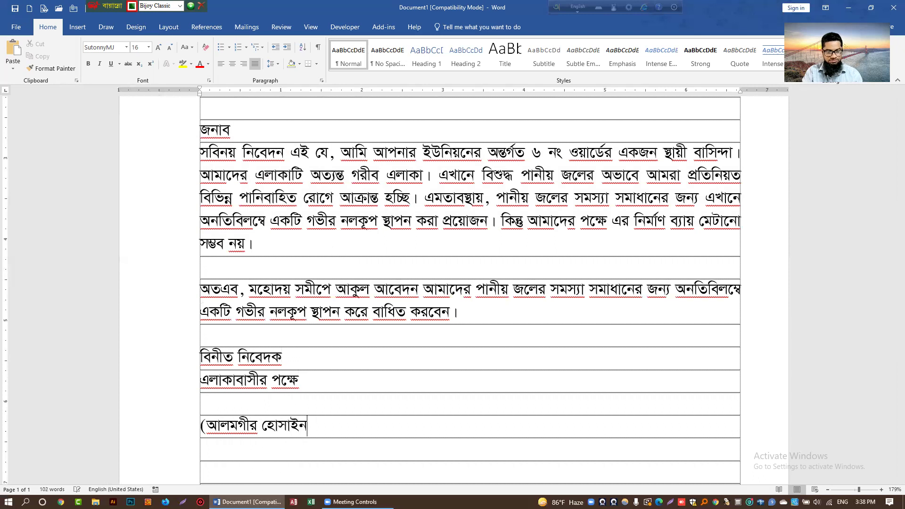
{"action": "type", "text": ")"}
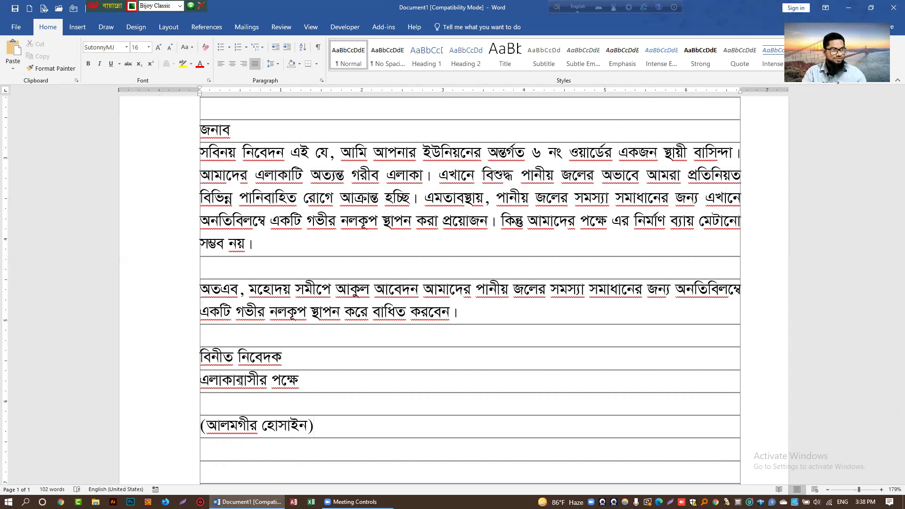
{"action": "scroll", "coordinate": [203, 349], "scroll_direction": "up", "scroll_amount": 3}
{"action": "scroll", "coordinate": [203, 348], "scroll_direction": "up", "scroll_amount": 1}
{"action": "scroll", "coordinate": [235, 348], "scroll_direction": "down", "scroll_amount": 5}
{"action": "scroll", "coordinate": [262, 347], "scroll_direction": "down", "scroll_amount": 3}
{"action": "scroll", "coordinate": [262, 347], "scroll_direction": "down", "scroll_amount": 2}
{"action": "scroll", "coordinate": [262, 347], "scroll_direction": "up", "scroll_amount": 2}
{"action": "scroll", "coordinate": [262, 347], "scroll_direction": "up", "scroll_amount": 4}
{"action": "scroll", "coordinate": [262, 347], "scroll_direction": "up", "scroll_amount": 1}
{"action": "scroll", "coordinate": [262, 347], "scroll_direction": "up", "scroll_amount": 3}
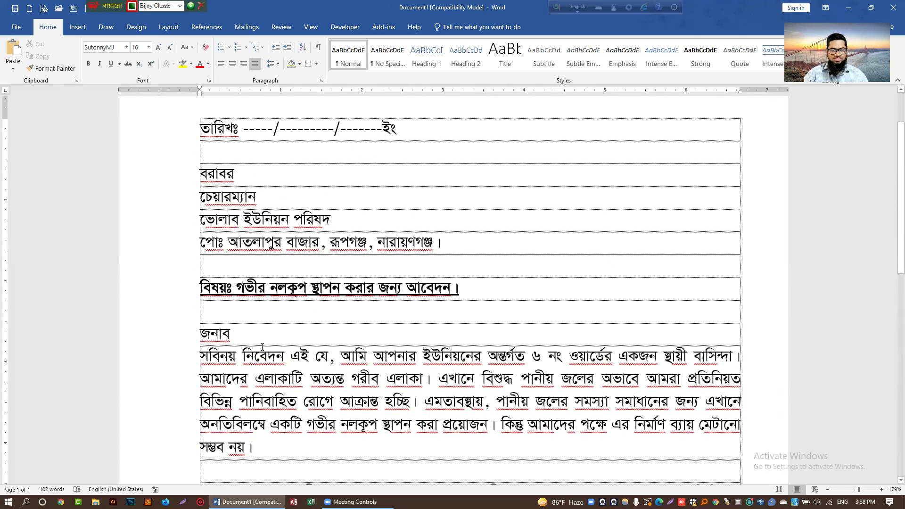
{"action": "scroll", "coordinate": [262, 347], "scroll_direction": "down", "scroll_amount": 3}
{"action": "scroll", "coordinate": [262, 347], "scroll_direction": "down", "scroll_amount": 1}
{"action": "scroll", "coordinate": [282, 321], "scroll_direction": "up", "scroll_amount": 4}
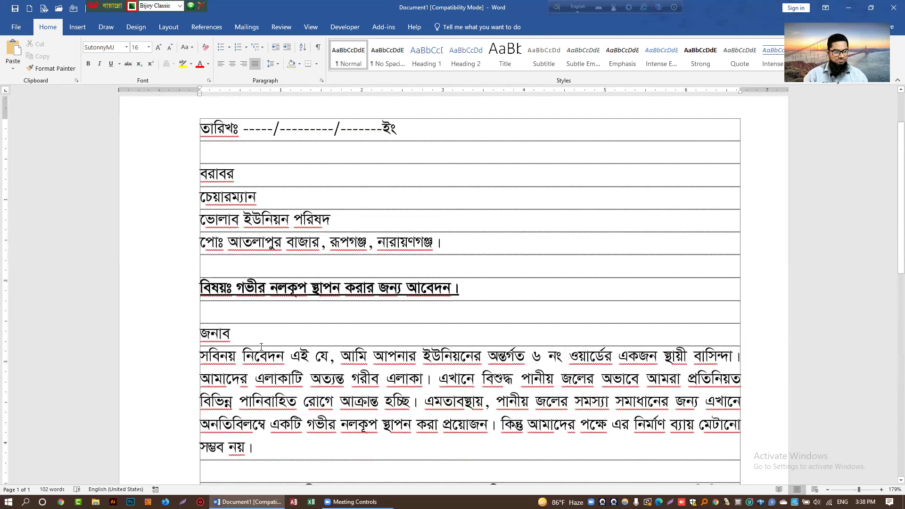
{"action": "scroll", "coordinate": [307, 283], "scroll_direction": "up", "scroll_amount": 1}
{"action": "scroll", "coordinate": [207, 308], "scroll_direction": "down", "scroll_amount": 3}
{"action": "scroll", "coordinate": [207, 309], "scroll_direction": "down", "scroll_amount": 2}
{"action": "scroll", "coordinate": [207, 308], "scroll_direction": "up", "scroll_amount": 1}
{"action": "scroll", "coordinate": [208, 309], "scroll_direction": "up", "scroll_amount": 3}
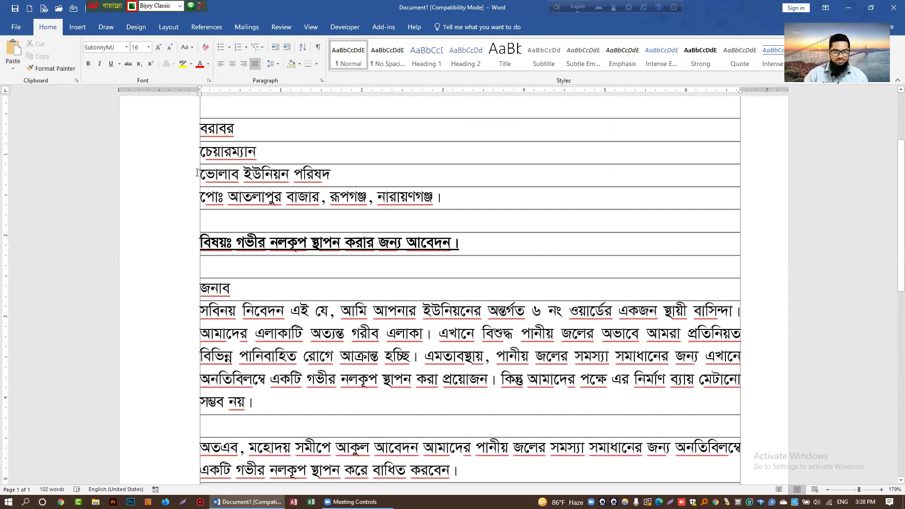
{"action": "scroll", "coordinate": [376, 264], "scroll_direction": "up", "scroll_amount": 2}
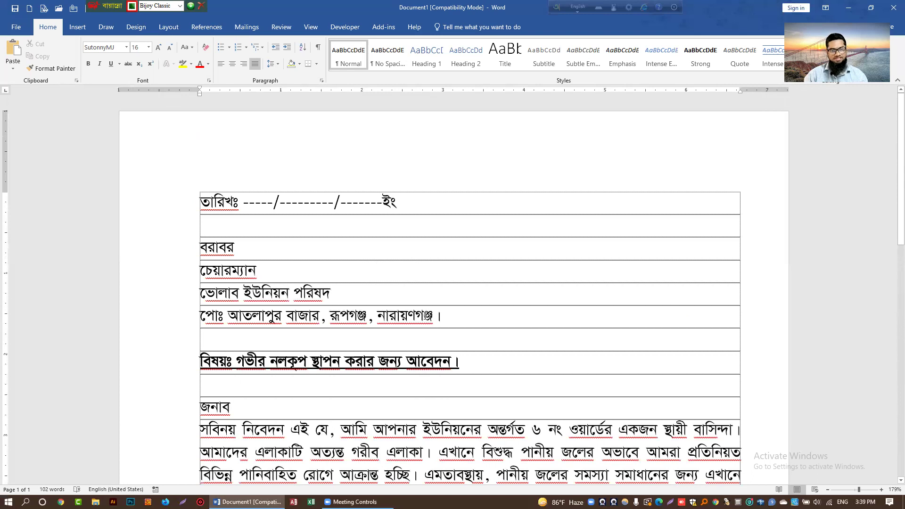
{"action": "scroll", "coordinate": [427, 316], "scroll_direction": "down", "scroll_amount": 2}
{"action": "scroll", "coordinate": [428, 325], "scroll_direction": "down", "scroll_amount": 2}
{"action": "scroll", "coordinate": [429, 334], "scroll_direction": "down", "scroll_amount": 1}
{"action": "scroll", "coordinate": [430, 342], "scroll_direction": "down", "scroll_amount": 1}
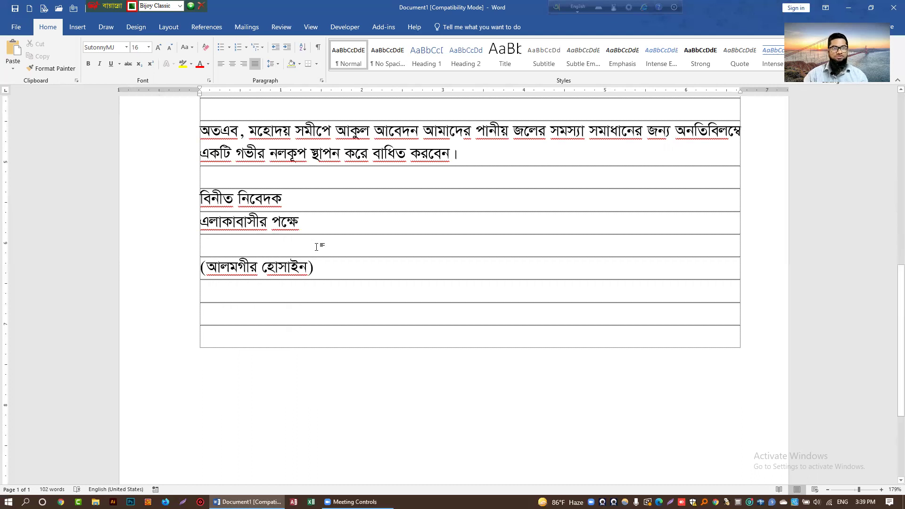
{"action": "scroll", "coordinate": [422, 299], "scroll_direction": "up", "scroll_amount": 1}
{"action": "scroll", "coordinate": [425, 299], "scroll_direction": "up", "scroll_amount": 4}
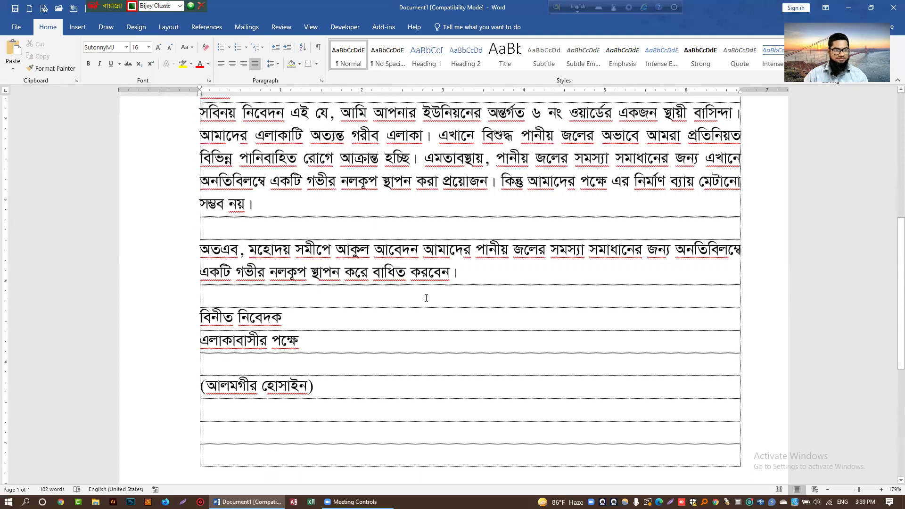
{"action": "scroll", "coordinate": [428, 272], "scroll_direction": "up", "scroll_amount": 5}
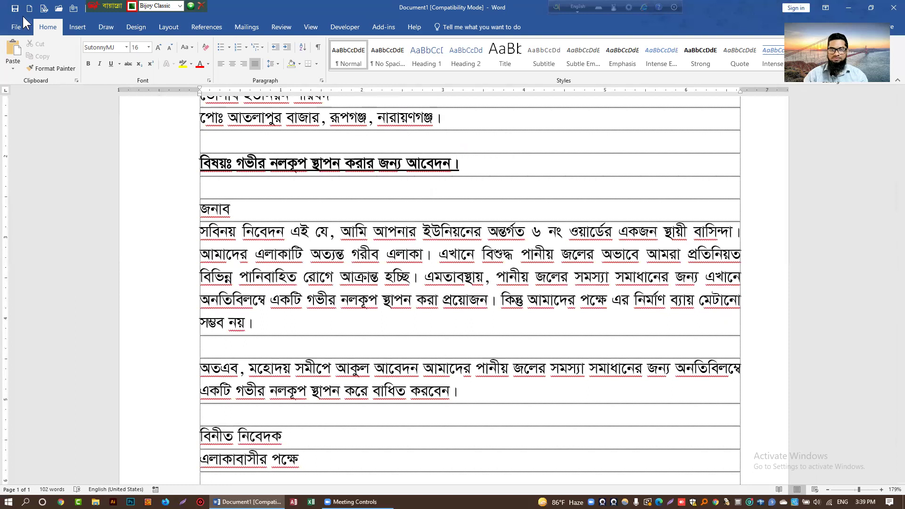
Save the letter on the Desktop as 001.docx, accepting the compatibility notice.
{"action": "left_click", "coordinate": [13, 5]}
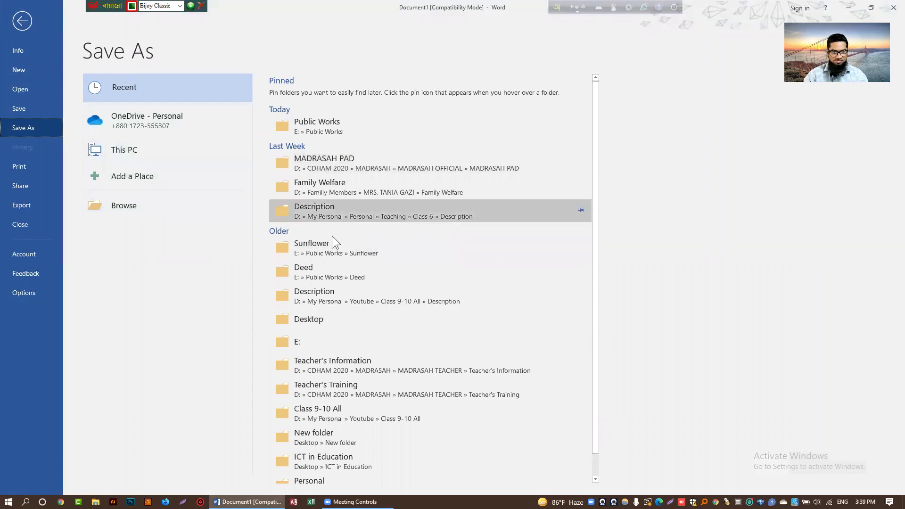
{"action": "left_click", "coordinate": [314, 321]}
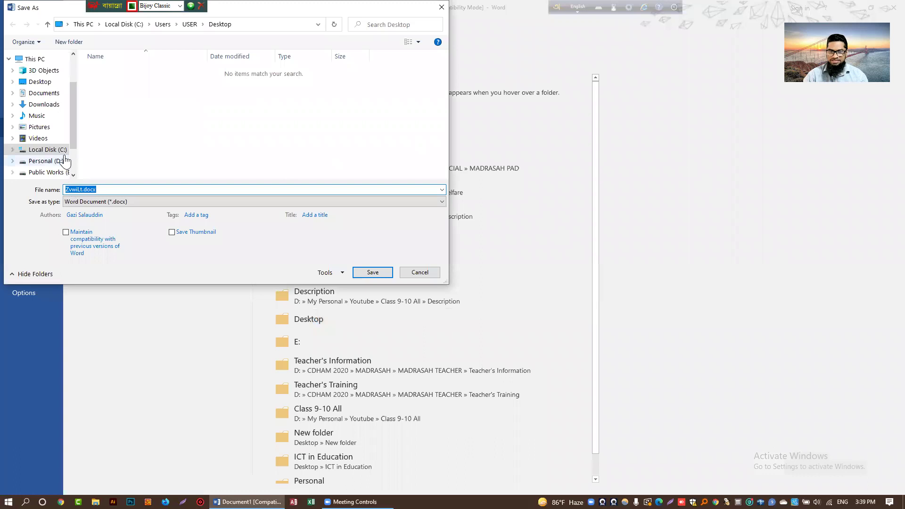
{"action": "left_click", "coordinate": [41, 82]}
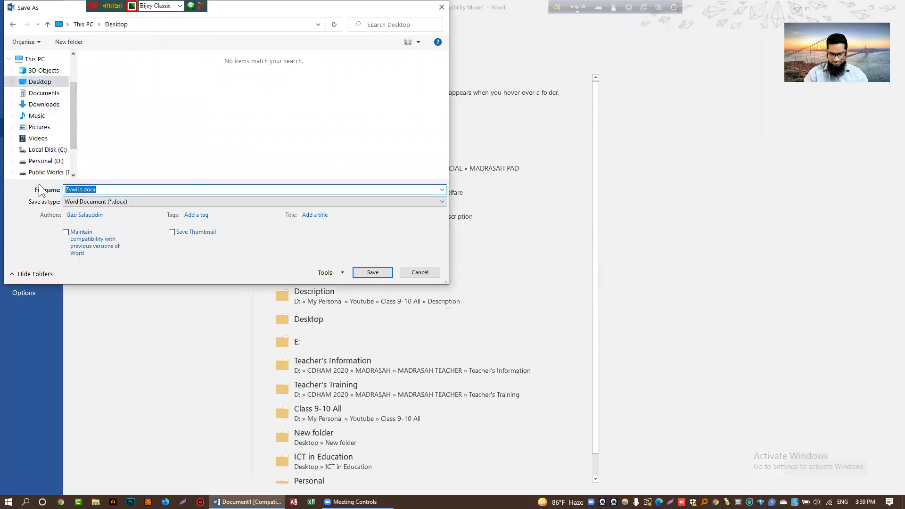
{"action": "type", "text": "001"}
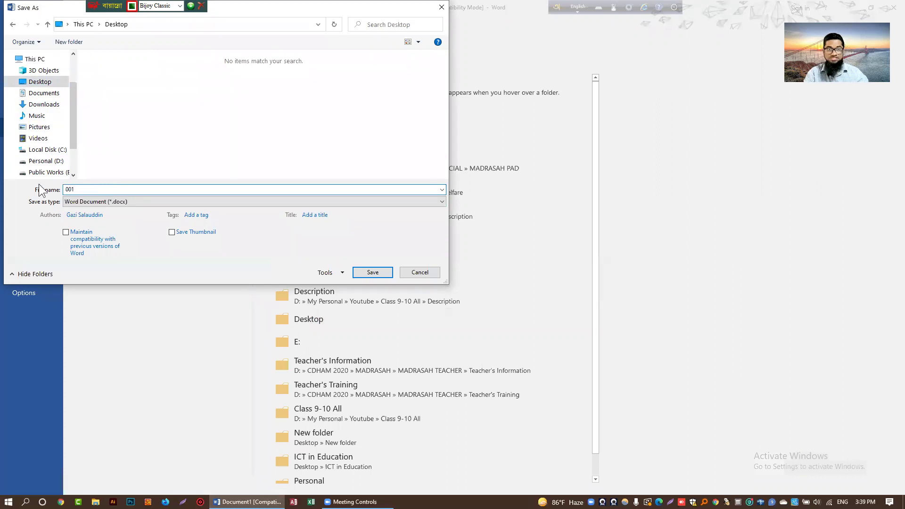
{"action": "left_click", "coordinate": [366, 272]}
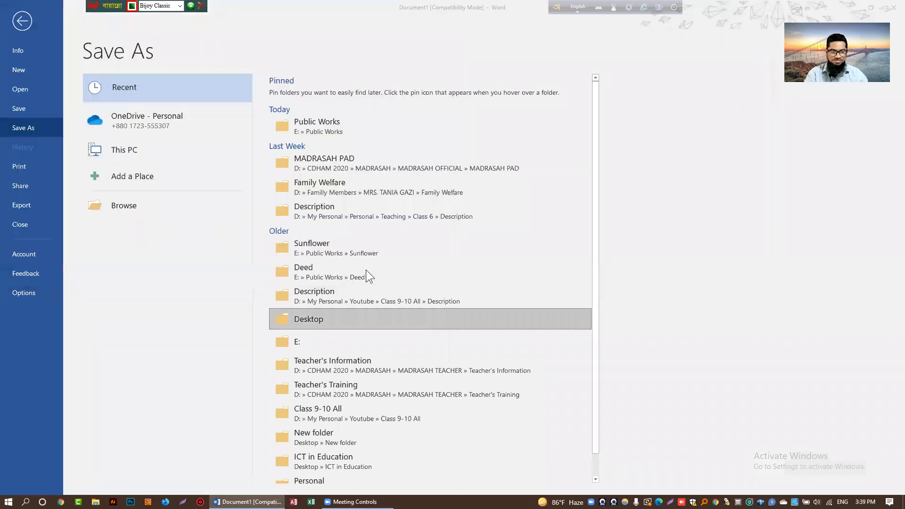
{"action": "left_click", "coordinate": [479, 273]}
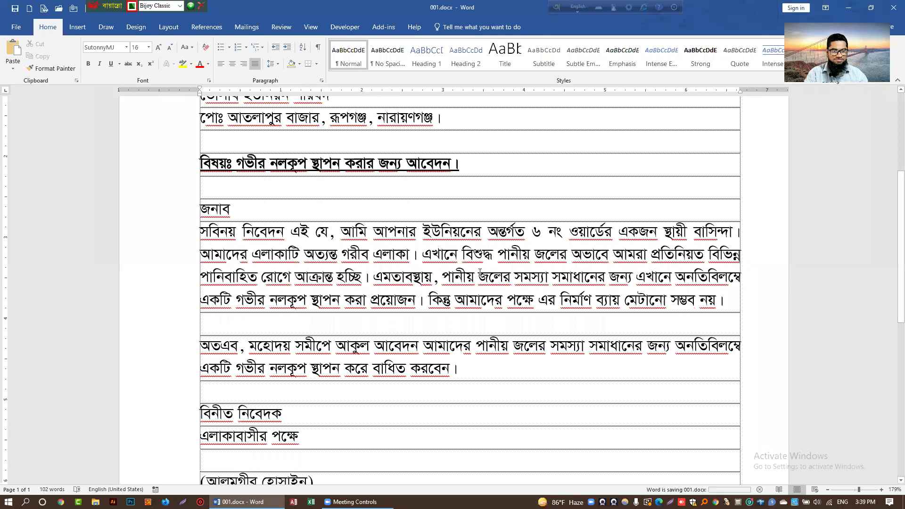
{"action": "scroll", "coordinate": [352, 240], "scroll_direction": "down", "scroll_amount": 4}
{"action": "scroll", "coordinate": [353, 250], "scroll_direction": "up", "scroll_amount": 2}
{"action": "scroll", "coordinate": [353, 249], "scroll_direction": "up", "scroll_amount": 2}
{"action": "scroll", "coordinate": [353, 250], "scroll_direction": "up", "scroll_amount": 3}
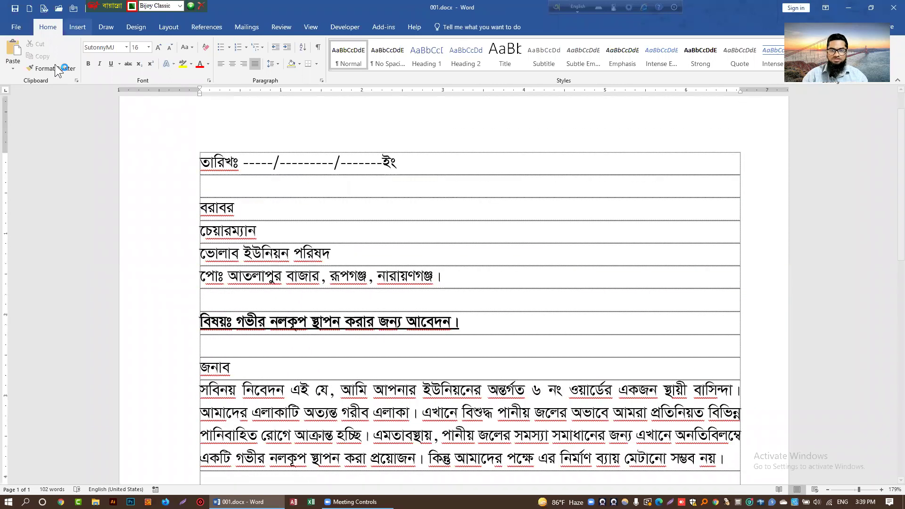
{"action": "left_click", "coordinate": [16, 25]}
{"action": "left_click", "coordinate": [21, 22]}
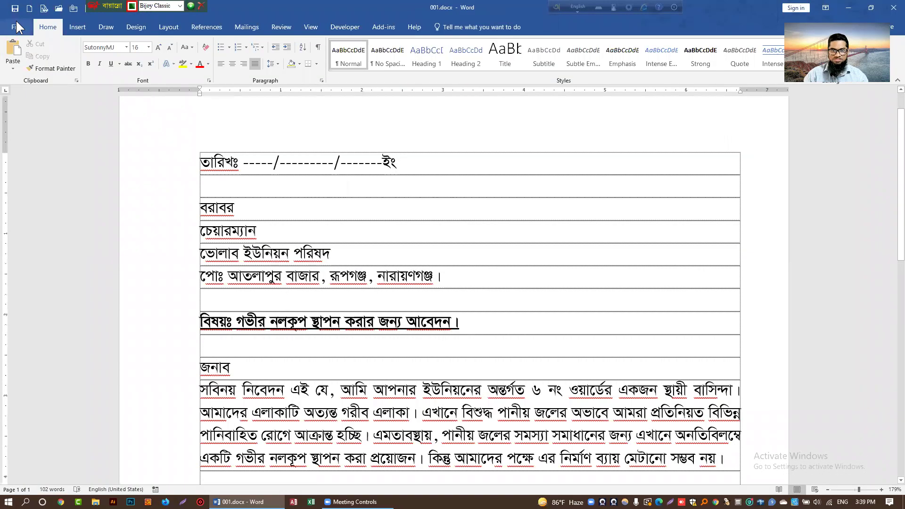
{"action": "left_click", "coordinate": [89, 10]}
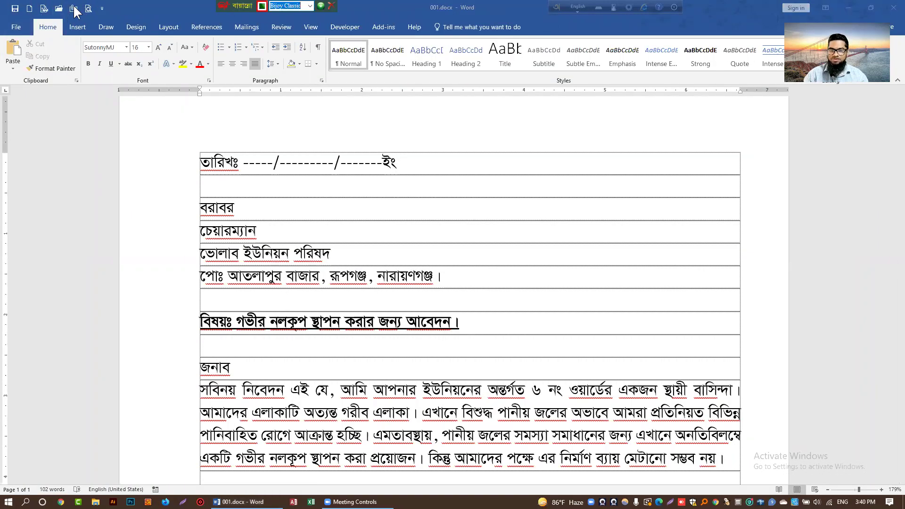
{"action": "left_click", "coordinate": [16, 30]}
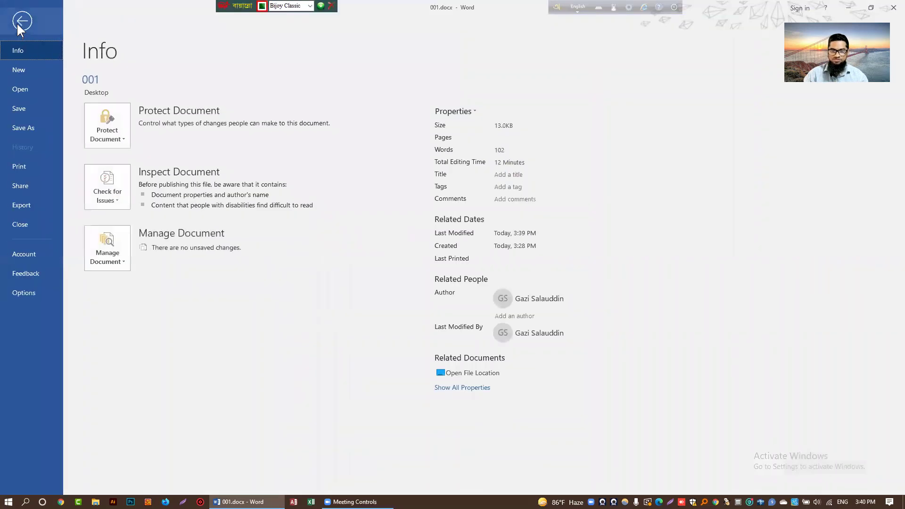
{"action": "left_click", "coordinate": [18, 28]}
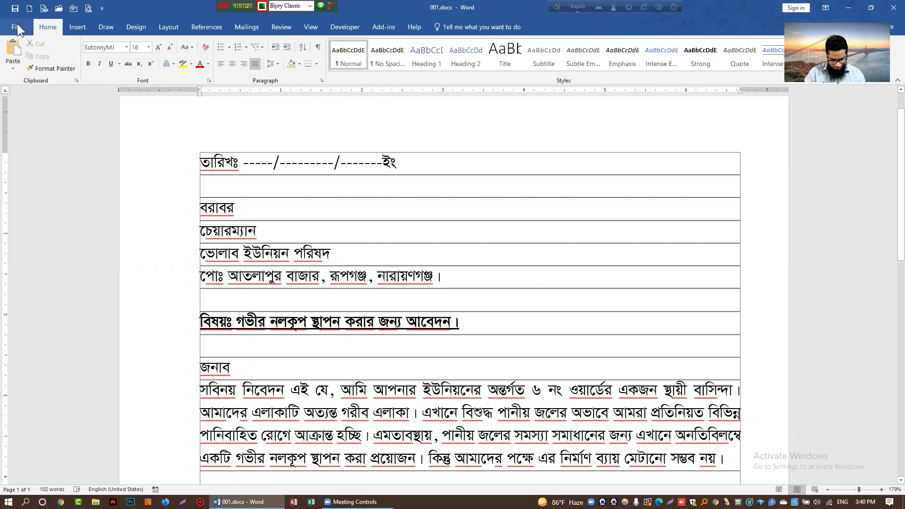
{"action": "key", "text": "ctrl+p"}
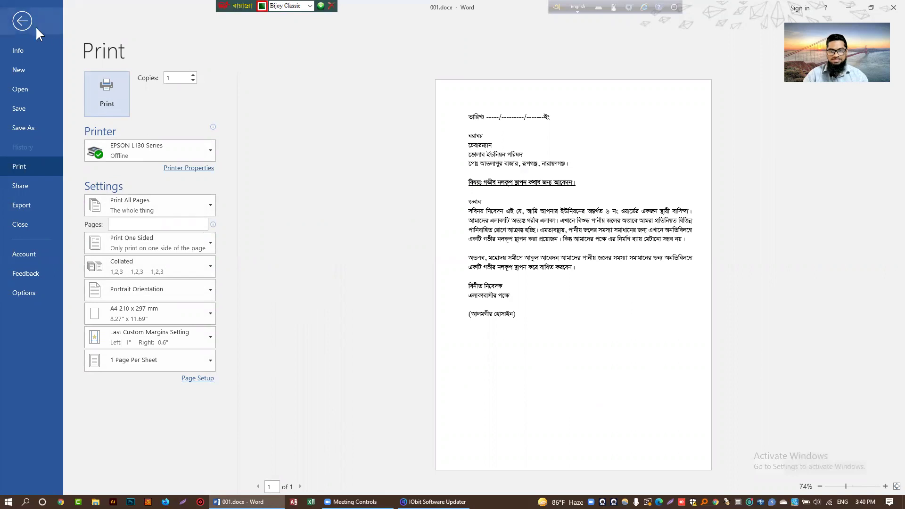
{"action": "left_click", "coordinate": [24, 22]}
{"action": "scroll", "coordinate": [330, 218], "scroll_direction": "down", "scroll_amount": 10}
{"action": "scroll", "coordinate": [330, 219], "scroll_direction": "up", "scroll_amount": 1}
{"action": "scroll", "coordinate": [330, 218], "scroll_direction": "up", "scroll_amount": 5}
{"action": "scroll", "coordinate": [329, 218], "scroll_direction": "up", "scroll_amount": 1}
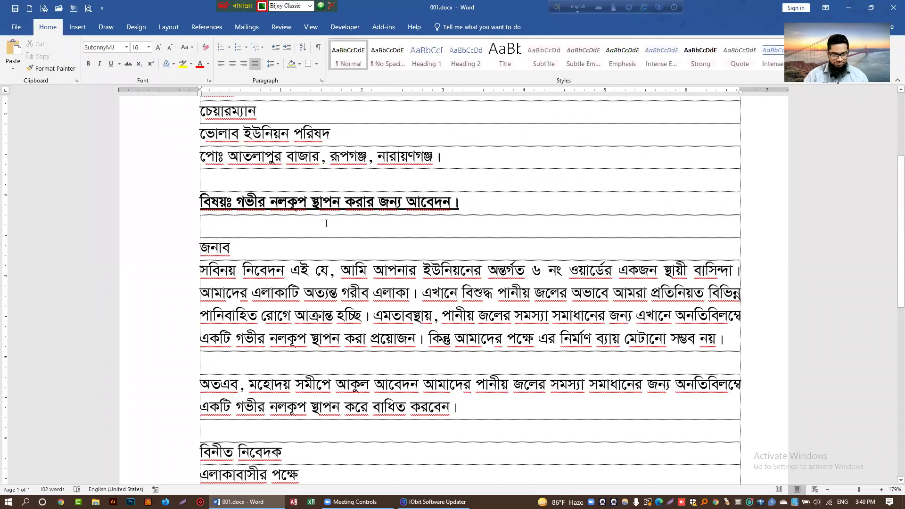